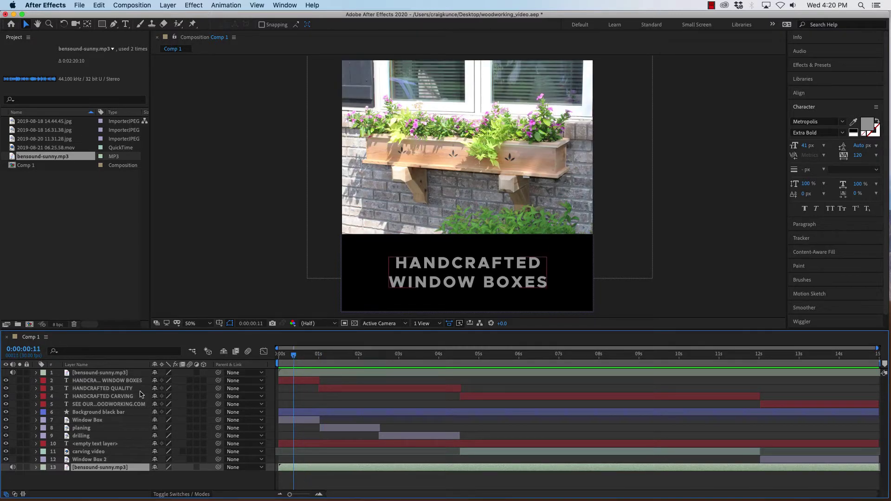
Delete the duplicate bensound-sunny.mp3 layer at the top of the layer stack and return the playhead to the start.
{"action": "left_click", "coordinate": [86, 374]}
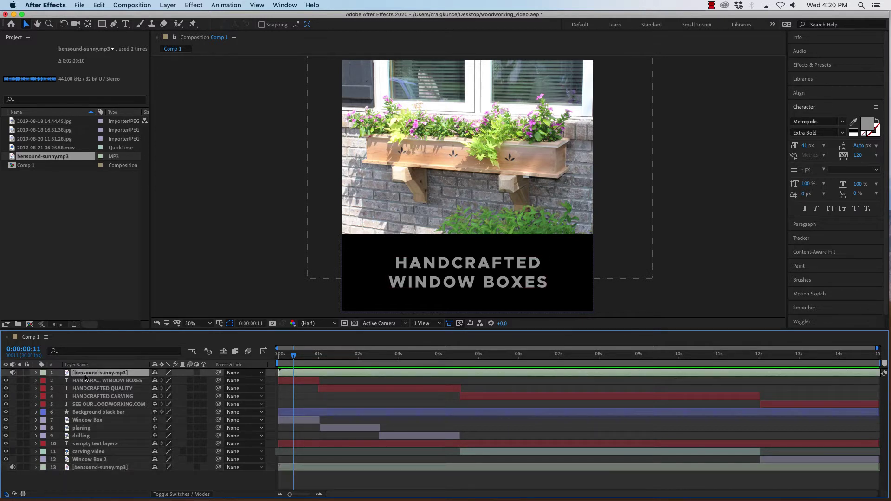
{"action": "key", "text": "Delete"}
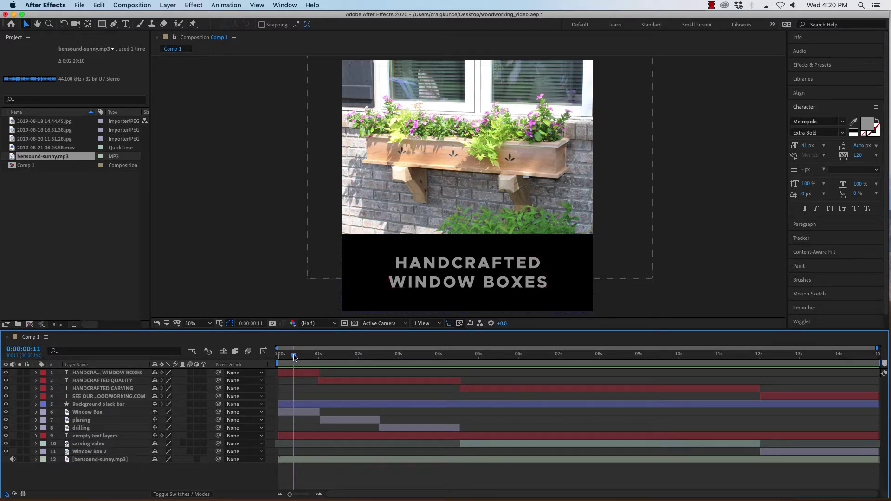
{"action": "left_click_drag", "start_coordinate": [293, 356], "coordinate": [278, 356]}
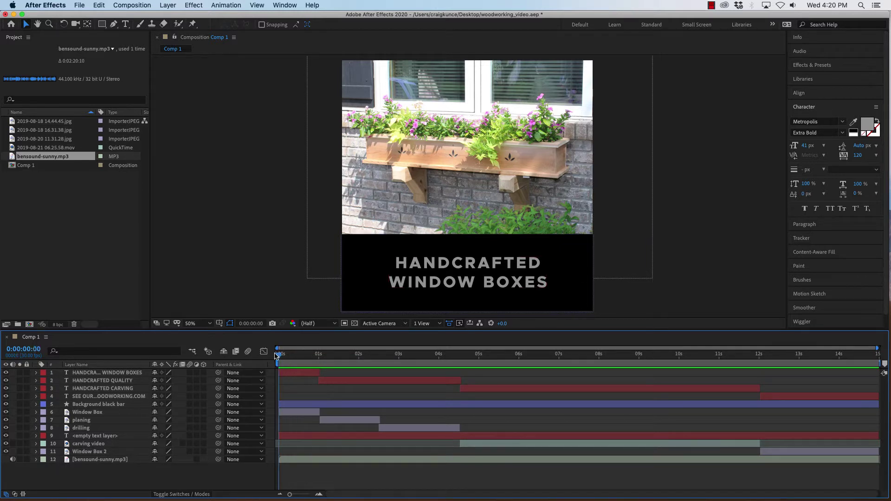
Expand the Window Box layer's Transform properties.
{"action": "left_click", "coordinate": [299, 375]}
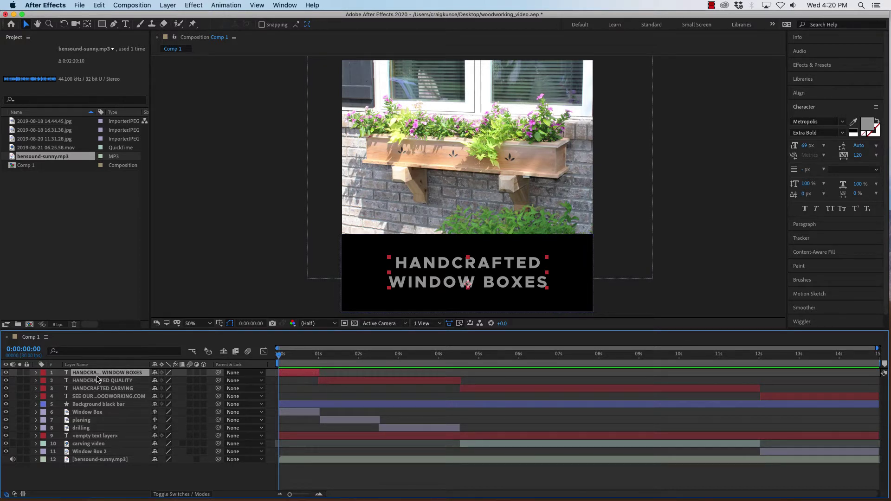
{"action": "left_click", "coordinate": [394, 216]}
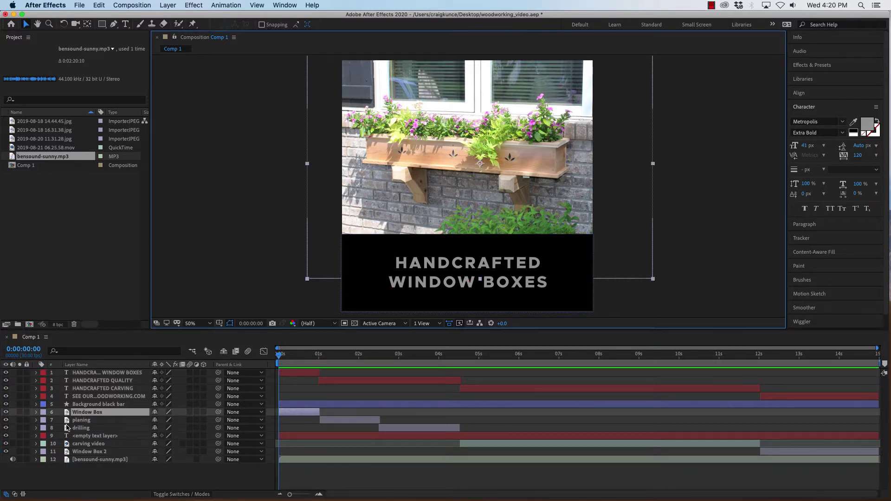
{"action": "left_click", "coordinate": [36, 413]}
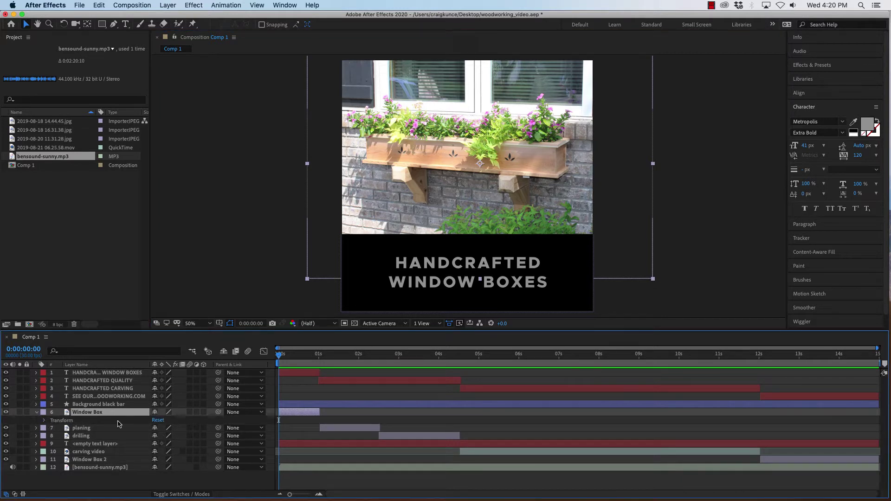
{"action": "left_click", "coordinate": [45, 421]}
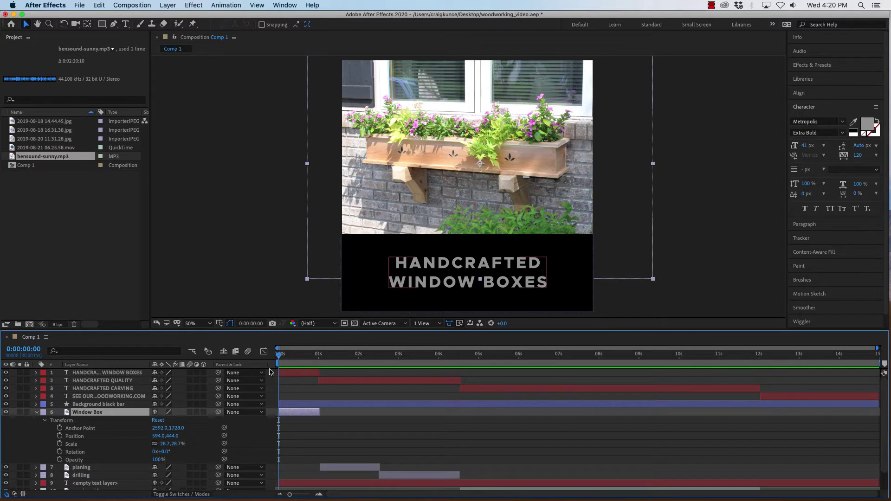
Overlap the first two photos by extending the Window Box layer to about 0:00:01:08 and starting the planing layer at 0:00:00:20.
{"action": "left_click_drag", "start_coordinate": [280, 356], "coordinate": [318, 357]}
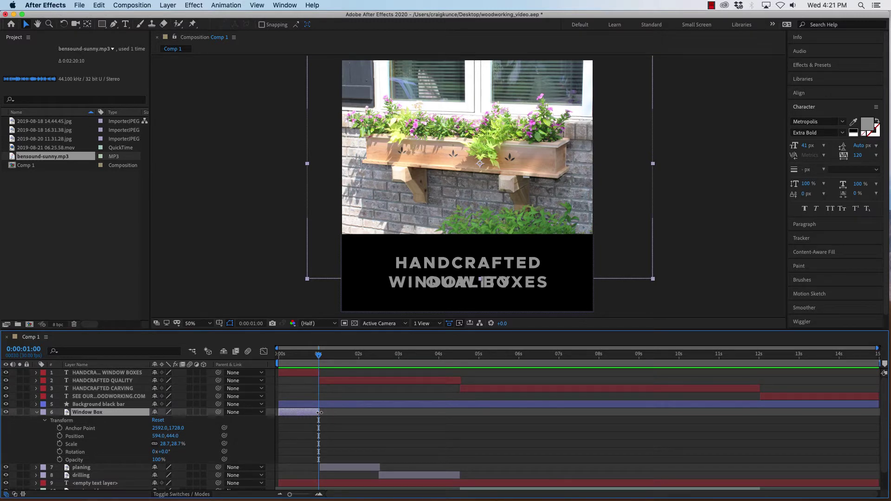
{"action": "left_click_drag", "start_coordinate": [319, 412], "coordinate": [329, 411]}
{"action": "left_click", "coordinate": [327, 469]}
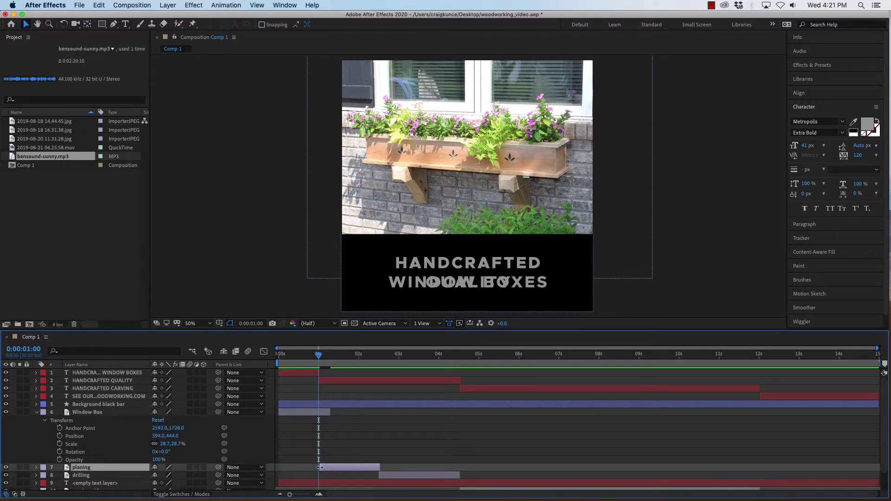
{"action": "left_click_drag", "start_coordinate": [320, 467], "coordinate": [305, 467]}
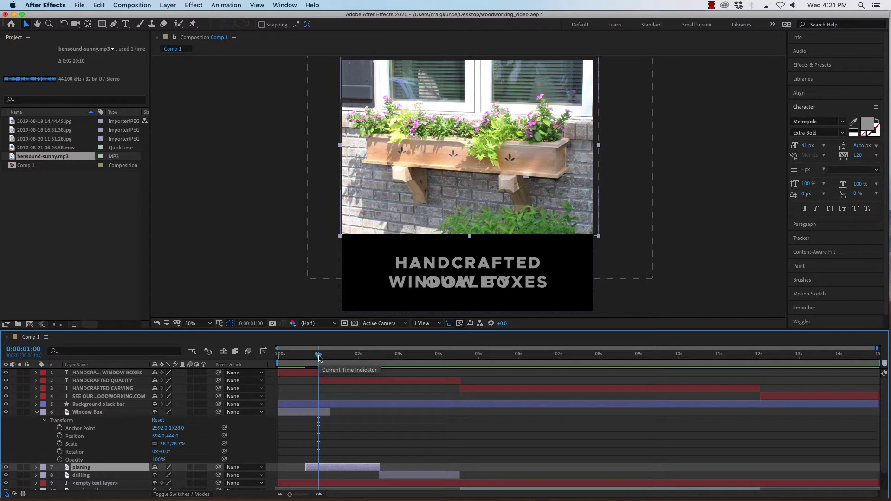
Add a 100% Opacity keyframe to the Window Box layer at 0:00:00:20, where the planing layer starts.
{"action": "left_click_drag", "start_coordinate": [318, 357], "coordinate": [305, 357]}
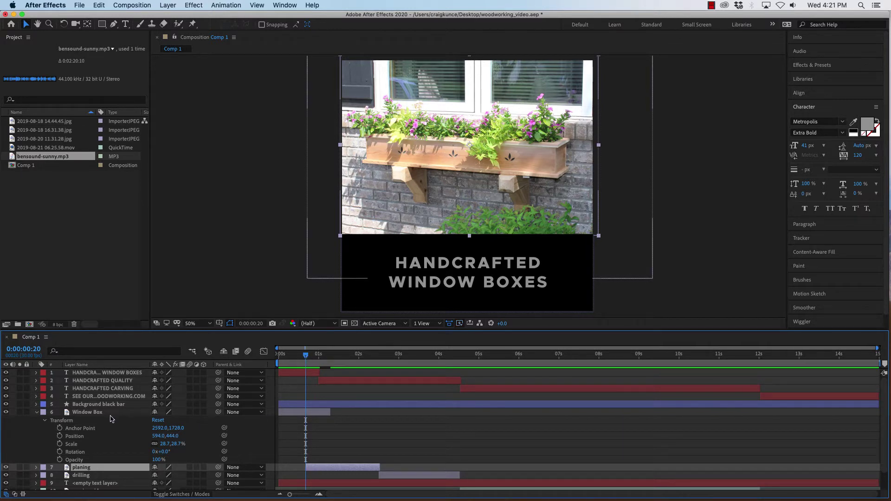
{"action": "left_click", "coordinate": [292, 413]}
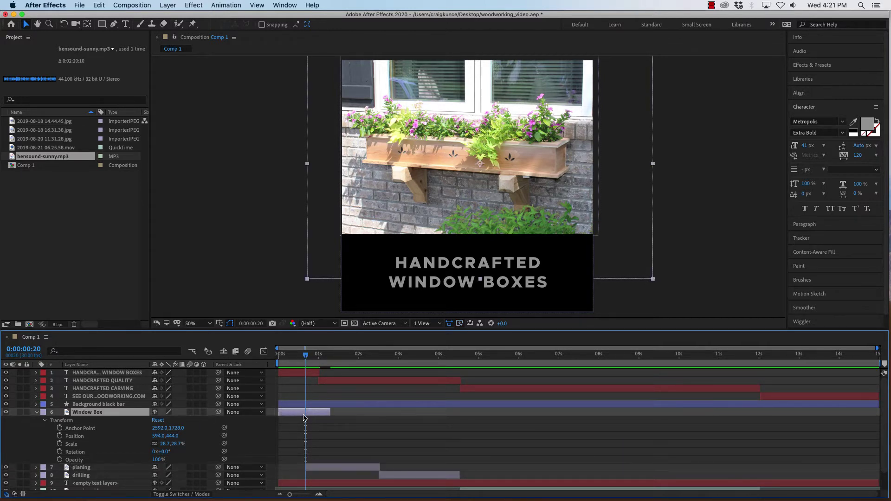
{"action": "left_click", "coordinate": [60, 460]}
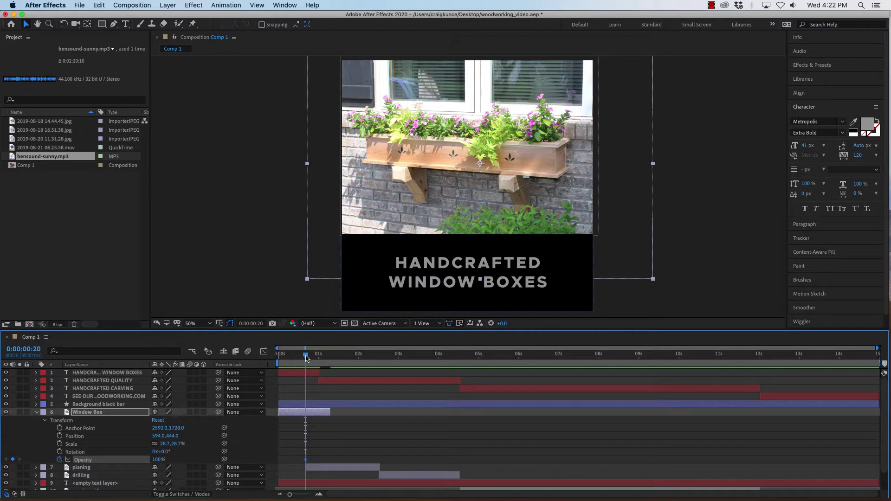
Add a second Opacity keyframe of 0% to the Window Box layer at 0:00:01:08, near the layer's end.
{"action": "left_click_drag", "start_coordinate": [306, 357], "coordinate": [331, 360]}
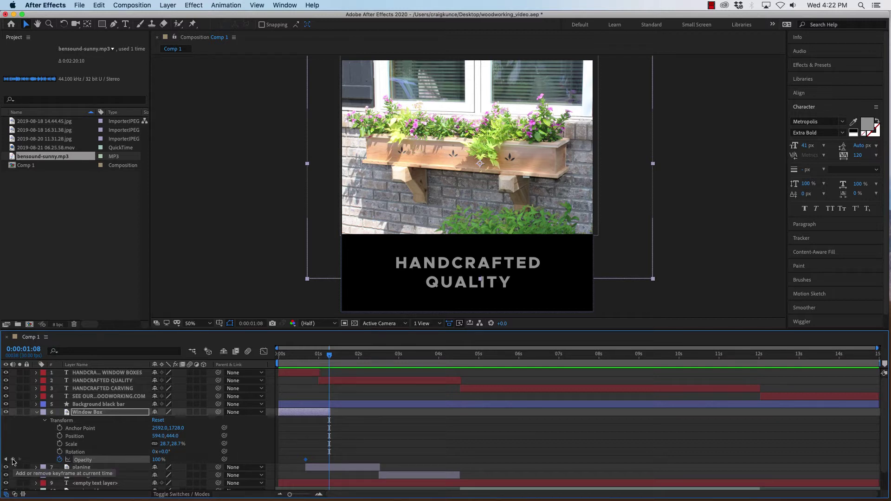
{"action": "left_click", "coordinate": [13, 460]}
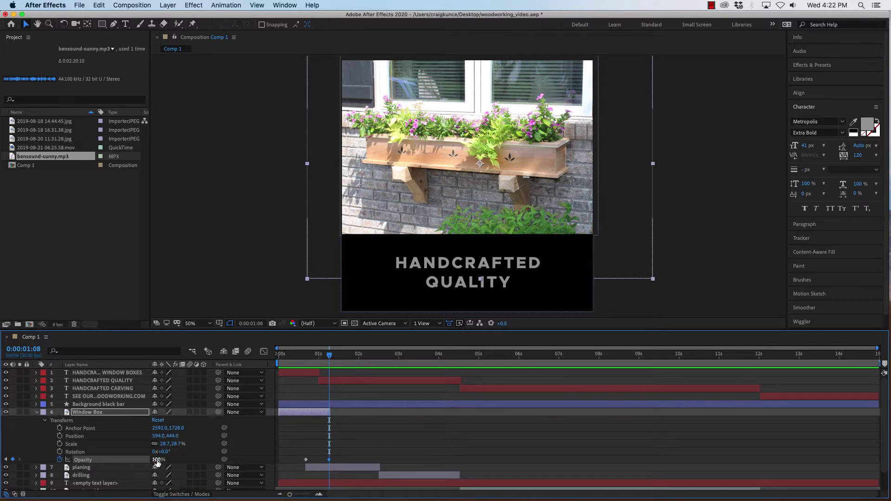
{"action": "left_click_drag", "start_coordinate": [152, 461], "coordinate": [86, 463]}
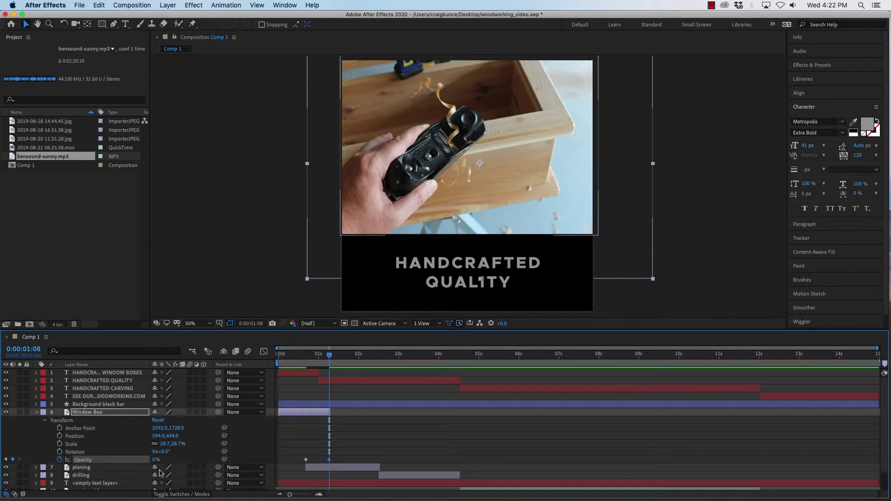
{"action": "double_click", "coordinate": [329, 461]}
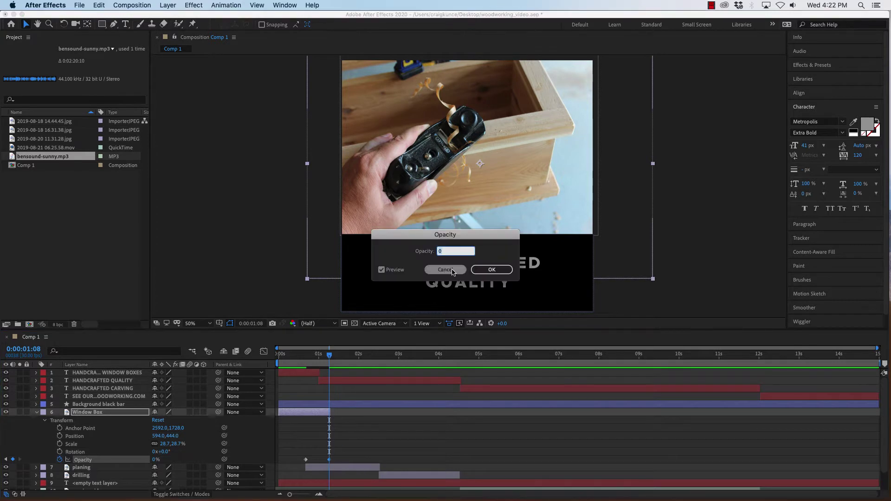
{"action": "left_click", "coordinate": [491, 270]}
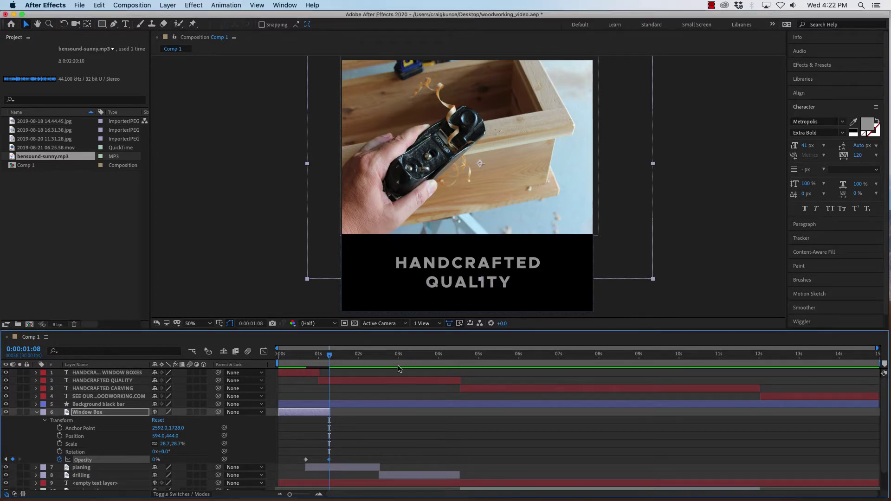
{"action": "left_click", "coordinate": [155, 459]}
{"action": "left_click", "coordinate": [366, 460]}
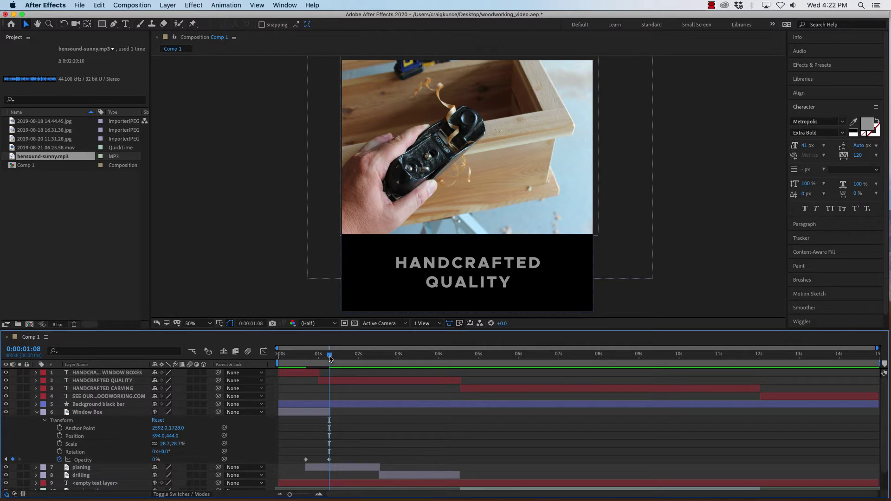
Review the Window Box fade from the start through 0:00:02:15 and expand the planing layer's Transform properties.
{"action": "left_click_drag", "start_coordinate": [329, 357], "coordinate": [277, 357]}
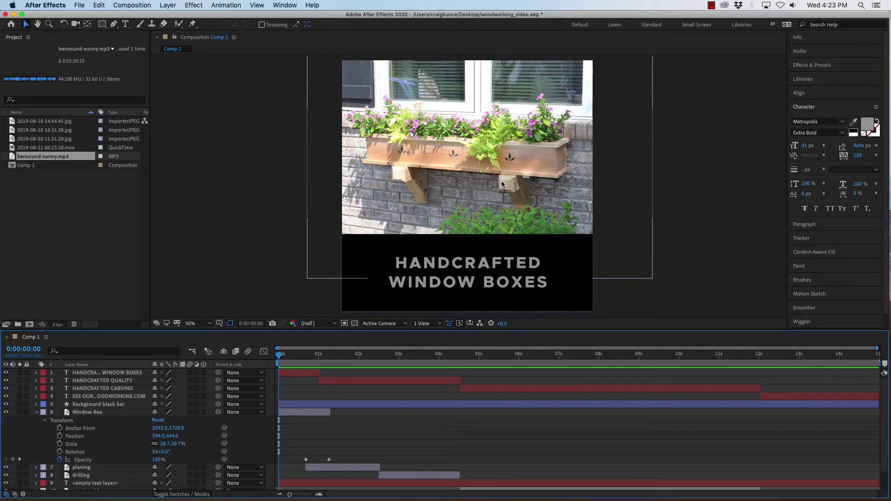
{"action": "left_click_drag", "start_coordinate": [280, 356], "coordinate": [379, 363]}
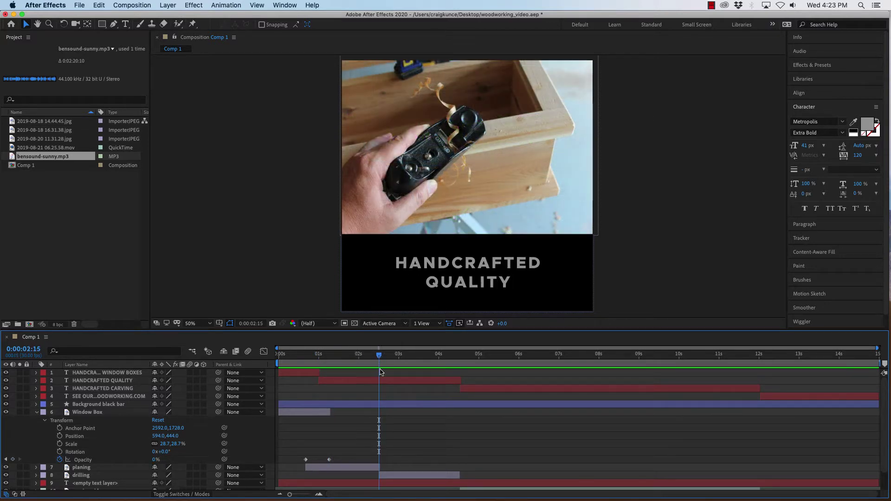
{"action": "scroll", "coordinate": [343, 419], "scroll_direction": "down", "scroll_amount": 1}
{"action": "scroll", "coordinate": [344, 419], "scroll_direction": "down", "scroll_amount": 2}
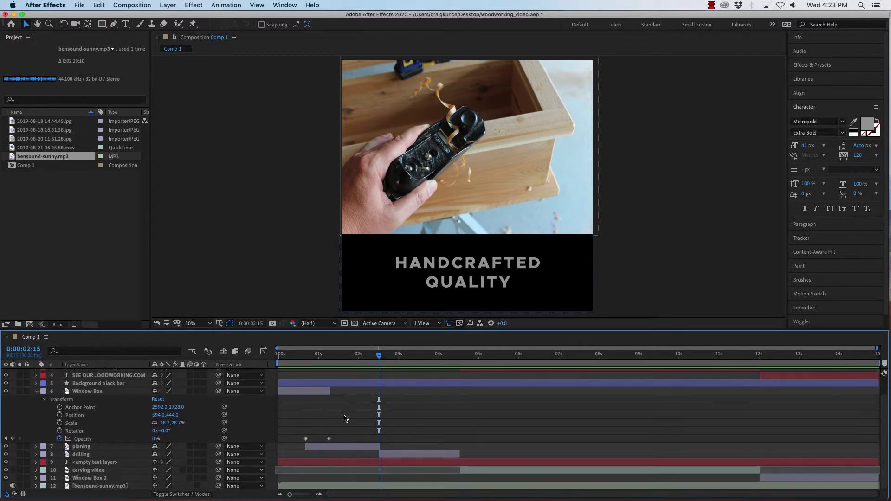
{"action": "left_click", "coordinate": [36, 447]}
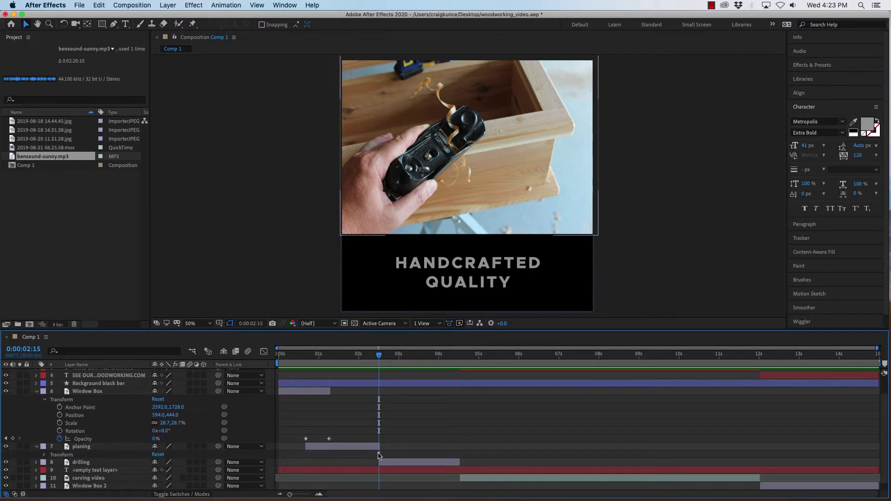
{"action": "left_click", "coordinate": [45, 455]}
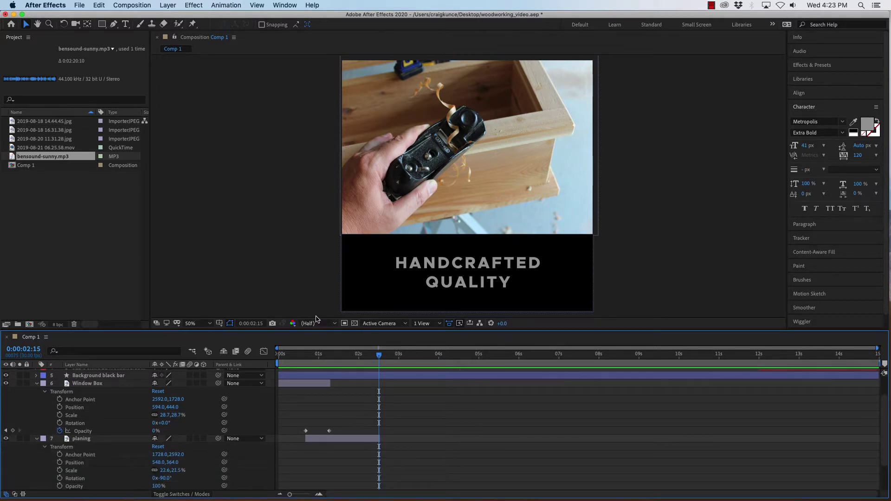
Enlarge the timeline area so all layers are visible and fit the composition within the smaller viewer.
{"action": "left_click_drag", "start_coordinate": [315, 330], "coordinate": [327, 242]}
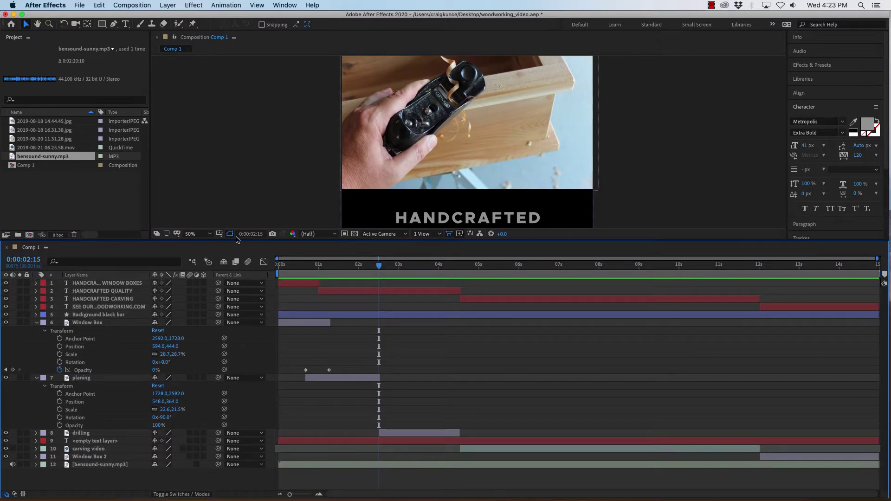
{"action": "left_click", "coordinate": [210, 234]}
{"action": "left_click", "coordinate": [201, 244]}
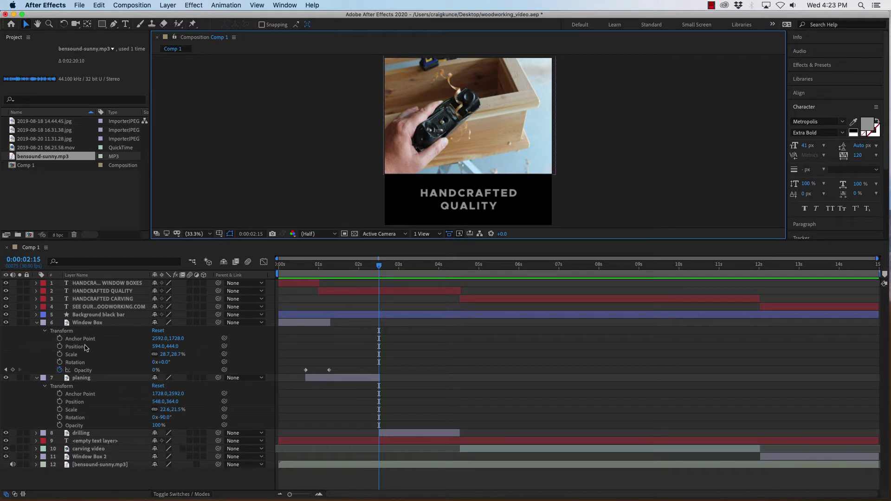
Overlap the planing and drilling layers by extending planing slightly past 0:00:02:15 and starting drilling at 0:00:02:04.
{"action": "left_click", "coordinate": [84, 370]}
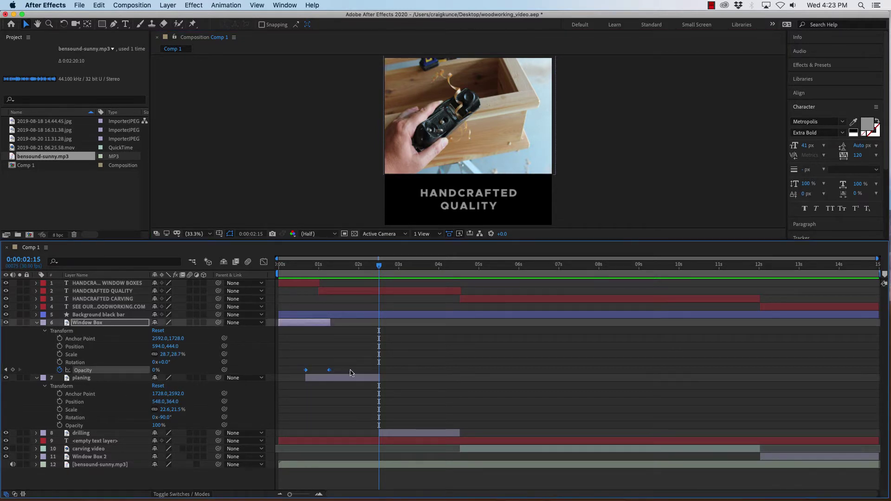
{"action": "left_click", "coordinate": [368, 371]}
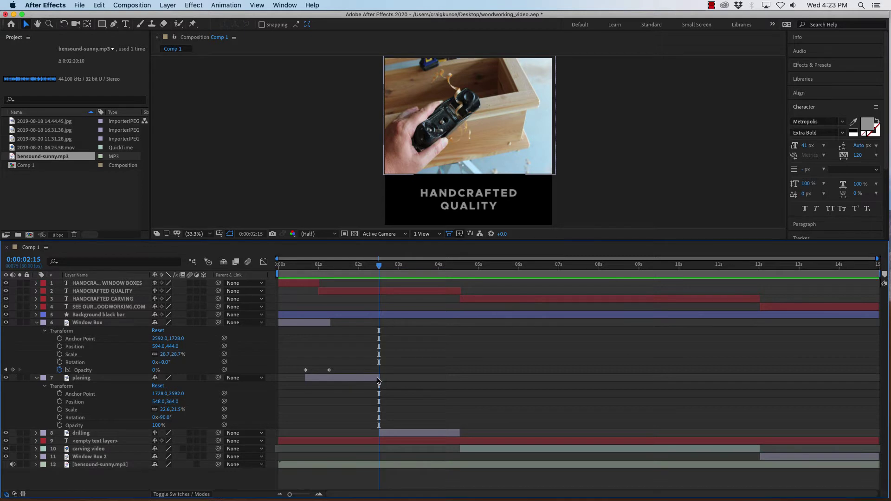
{"action": "left_click_drag", "start_coordinate": [379, 378], "coordinate": [391, 378]}
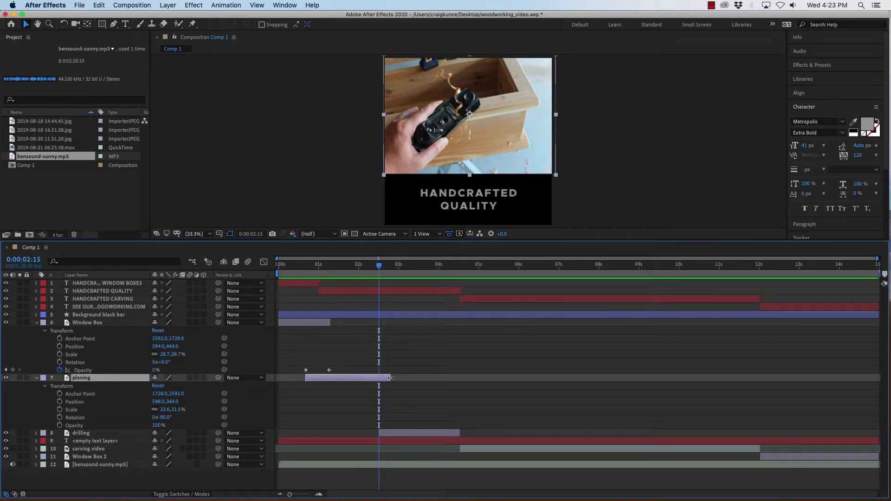
{"action": "left_click", "coordinate": [390, 435]}
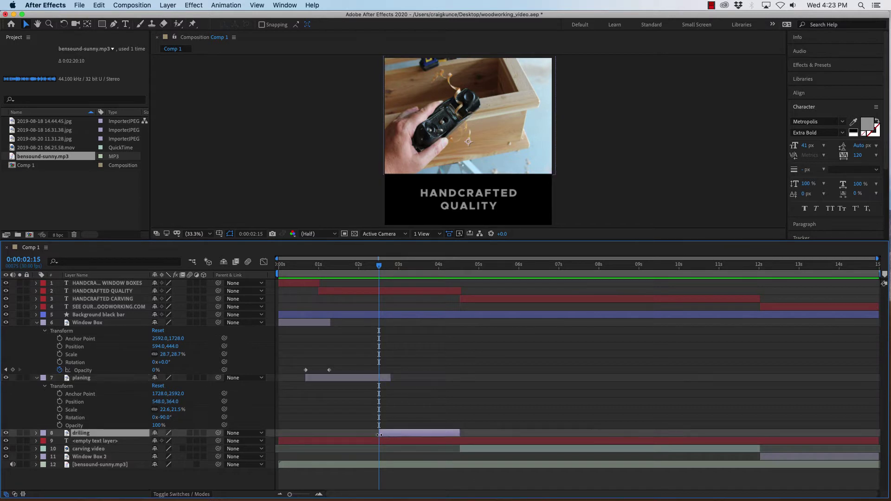
{"action": "left_click_drag", "start_coordinate": [380, 433], "coordinate": [364, 434]}
Copy the Window Box layer's two Opacity keyframes onto the planing layer's Opacity at 0:00:02:04 and scrub through the fade to 0:00:03:01.
{"action": "left_click_drag", "start_coordinate": [380, 267], "coordinate": [365, 267]}
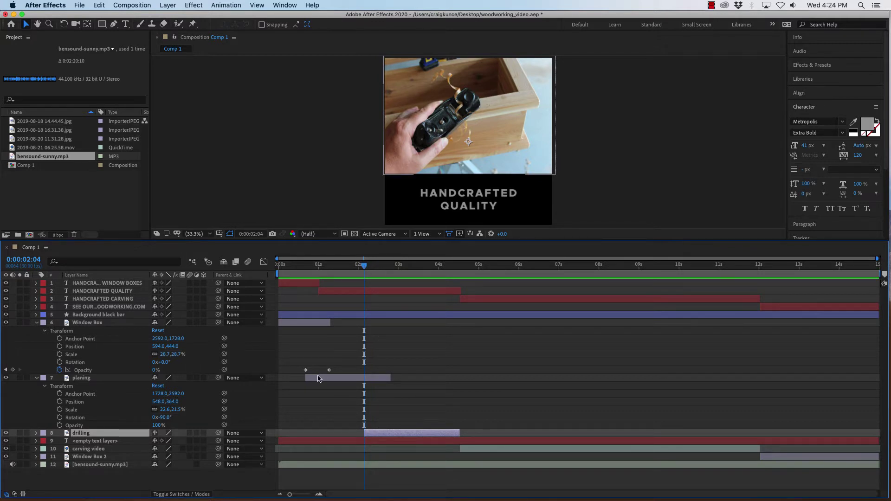
{"action": "left_click", "coordinate": [92, 379]}
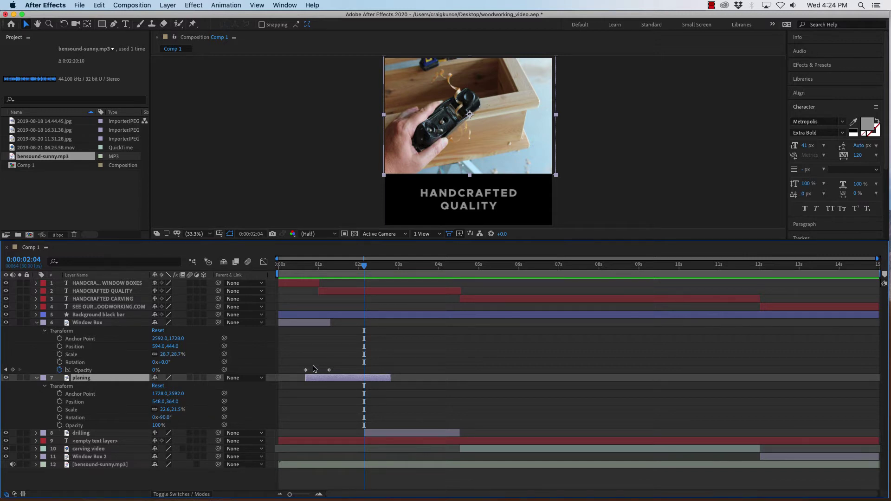
{"action": "left_click_drag", "start_coordinate": [296, 361], "coordinate": [316, 374]}
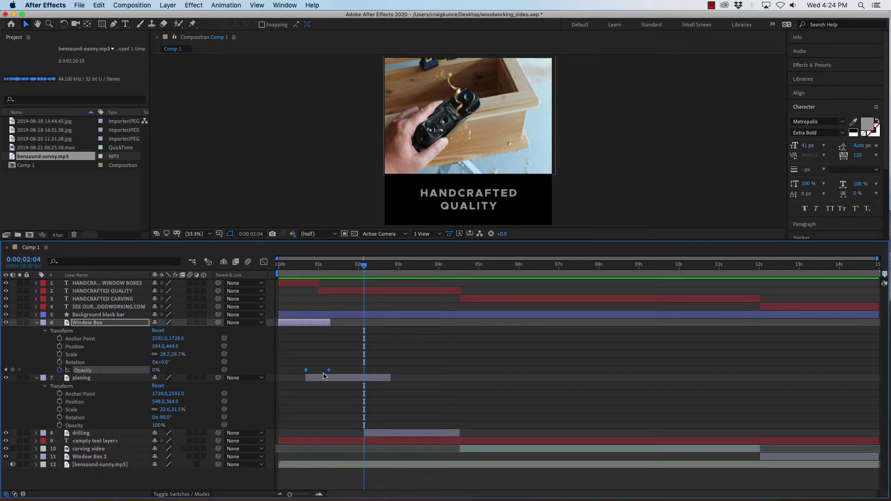
{"action": "left_click", "coordinate": [74, 426]}
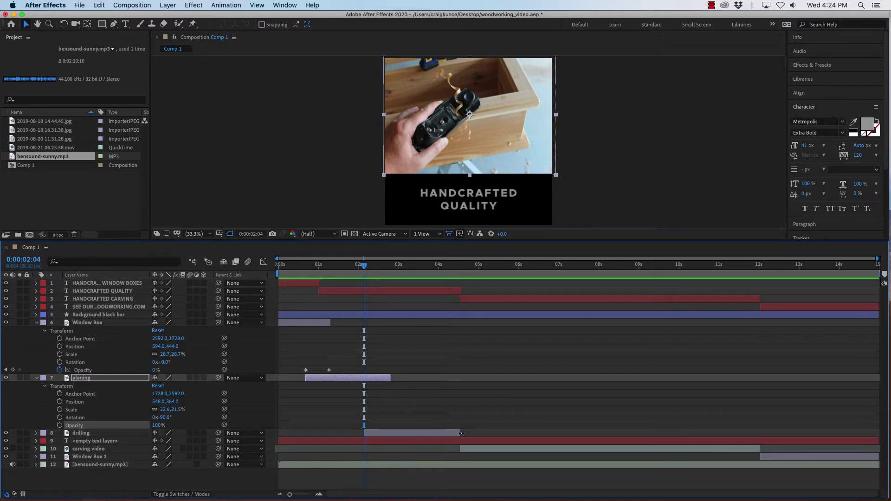
{"action": "key", "text": "super+v"}
{"action": "left_click_drag", "start_coordinate": [363, 267], "coordinate": [400, 267]}
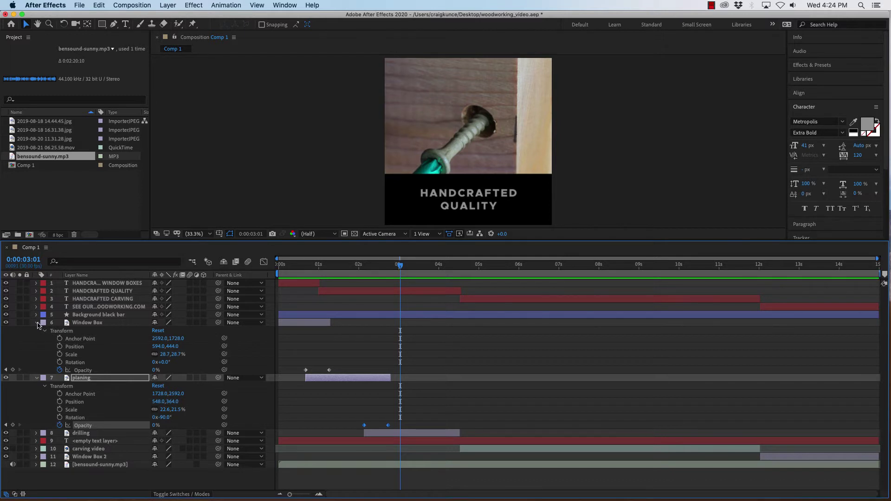
Collapse the Window Box layer, expand the drilling layer's Transform properties, and move the playhead to 0:00:04:15.
{"action": "left_click", "coordinate": [37, 324]}
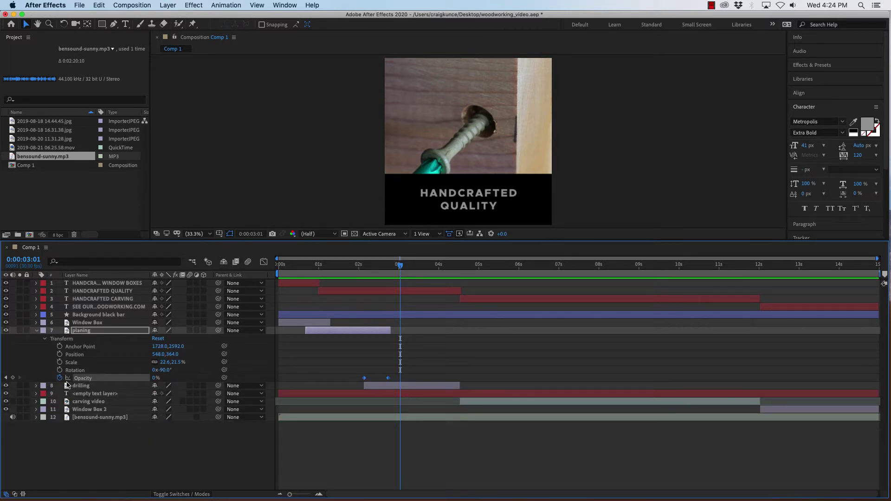
{"action": "left_click", "coordinate": [36, 386]}
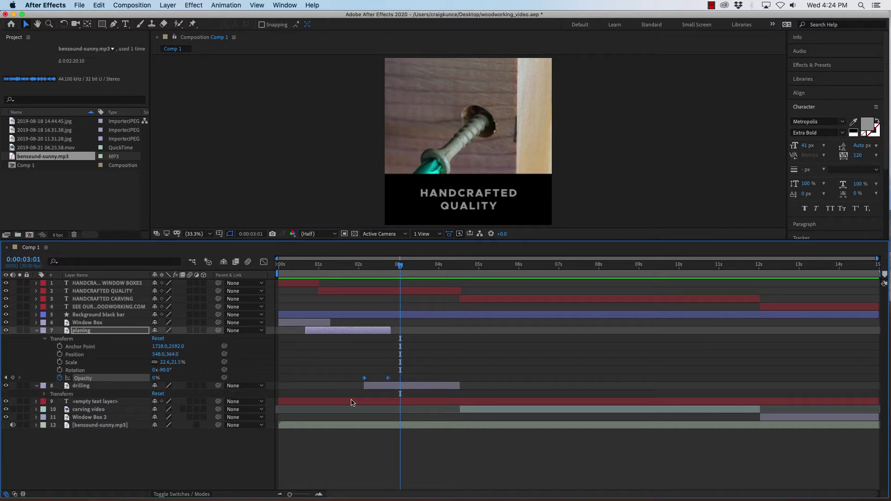
{"action": "left_click", "coordinate": [44, 393]}
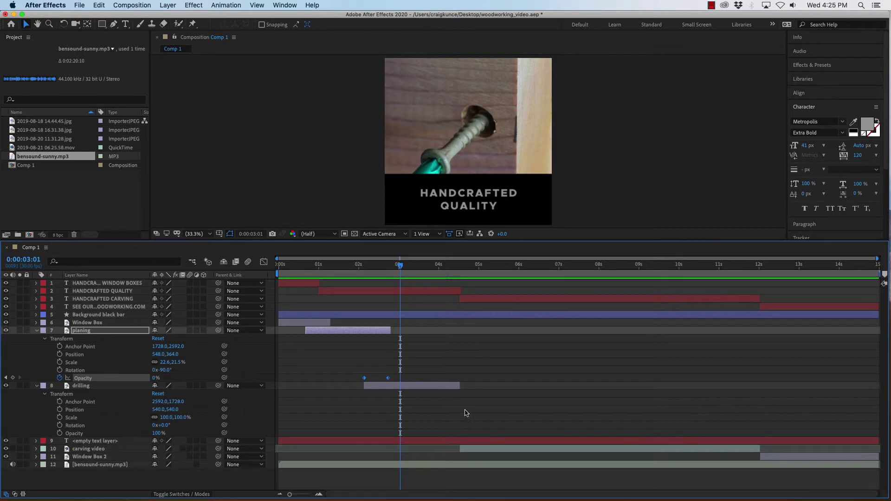
{"action": "left_click_drag", "start_coordinate": [401, 268], "coordinate": [456, 267]}
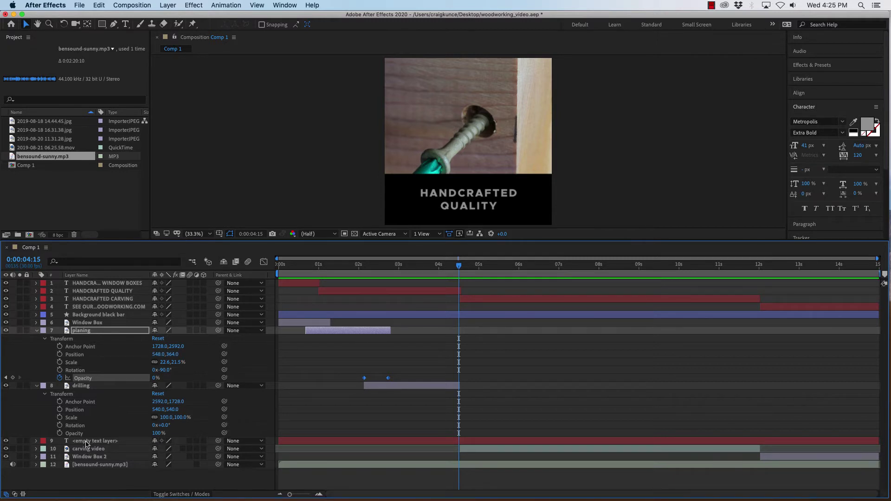
Hide and delete the empty text layer between the drilling and carving video layers.
{"action": "left_click", "coordinate": [86, 442]}
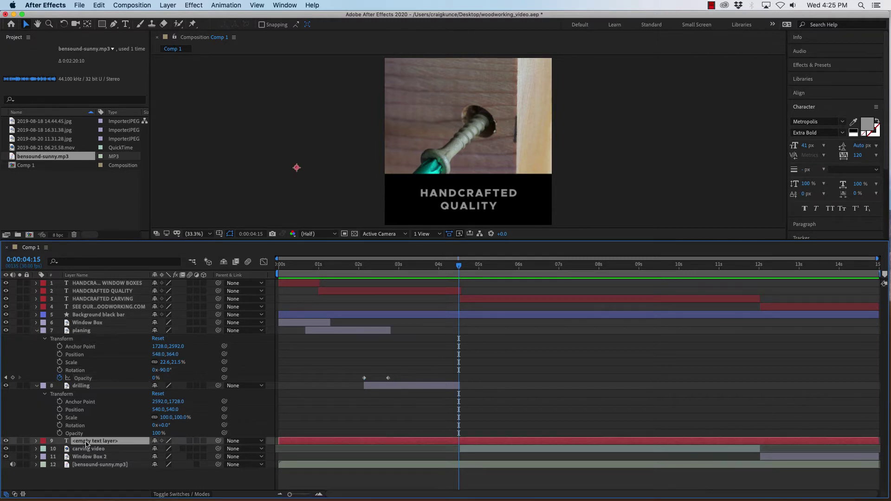
{"action": "left_click", "coordinate": [6, 442]}
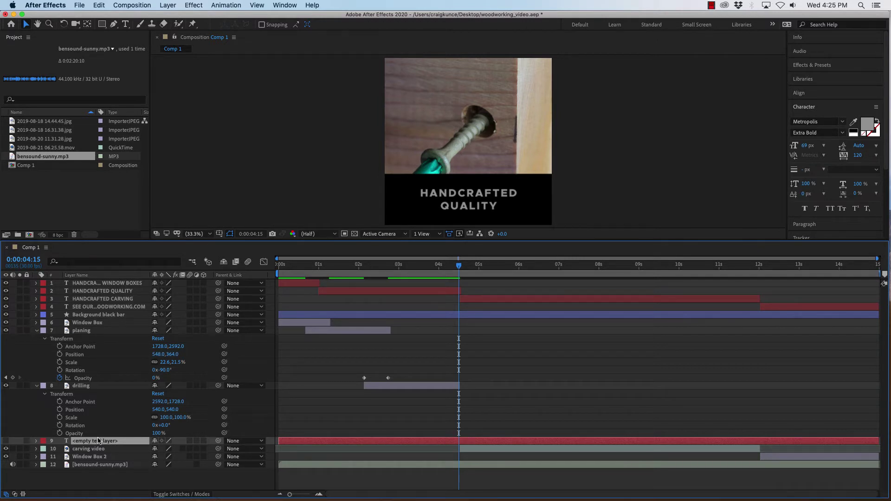
{"action": "key", "text": "Delete"}
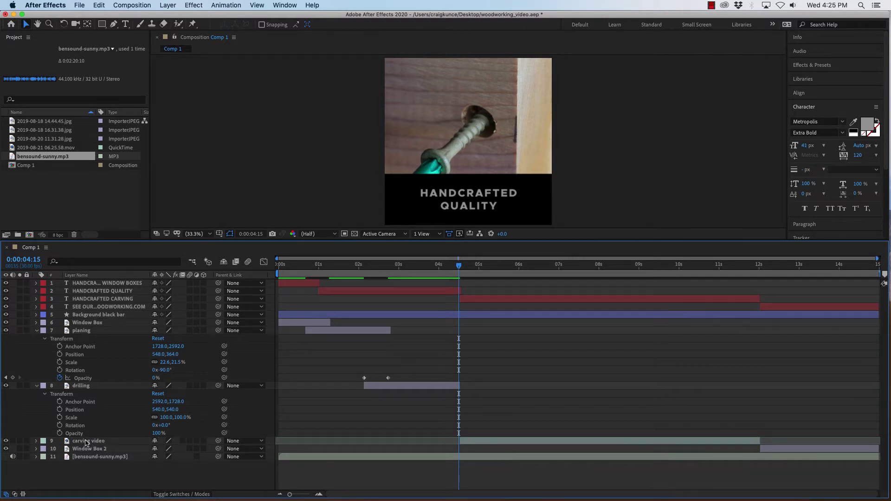
Expand carving video's Transform properties and overlap it with drilling, starting carving video at 0:00:04:03 and extending drilling slightly past 0:00:04:15.
{"action": "left_click", "coordinate": [36, 441]}
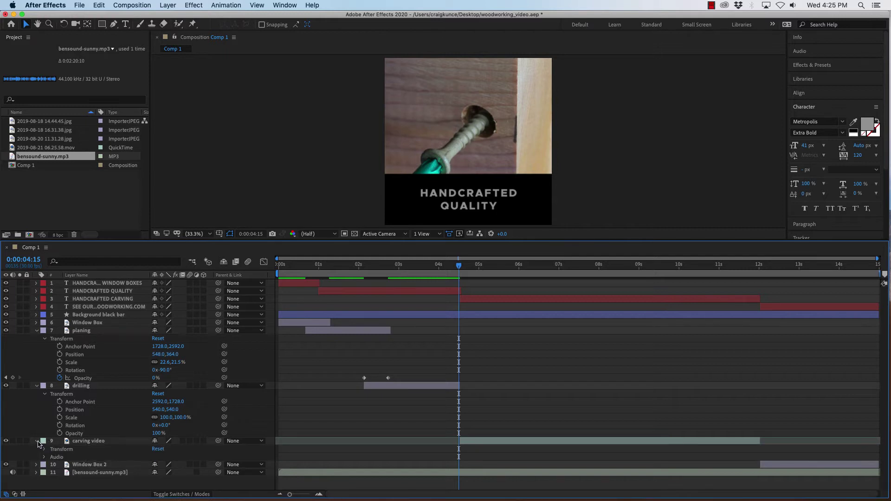
{"action": "left_click", "coordinate": [45, 450]}
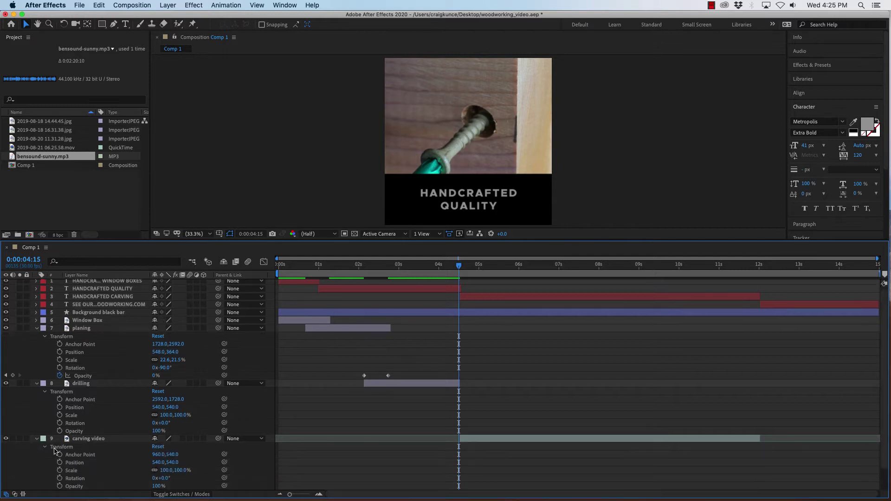
{"action": "scroll", "coordinate": [575, 413], "scroll_direction": "down", "scroll_amount": 3}
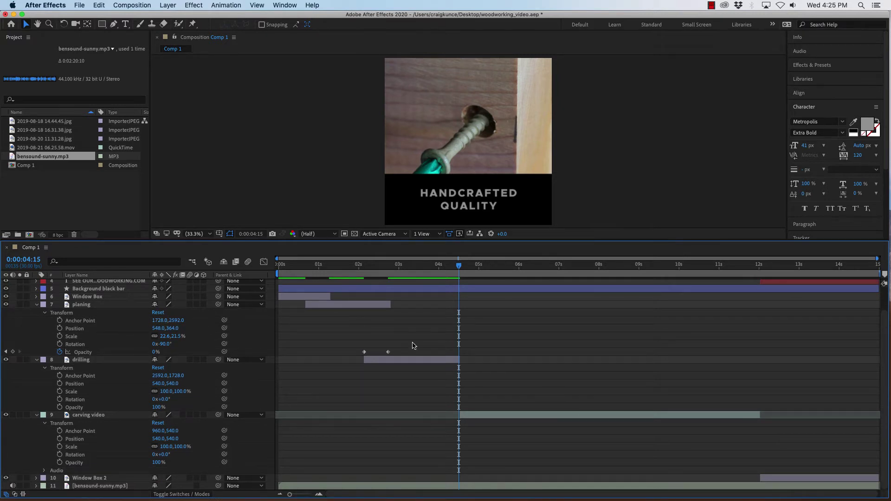
{"action": "left_click_drag", "start_coordinate": [460, 415], "coordinate": [442, 414]}
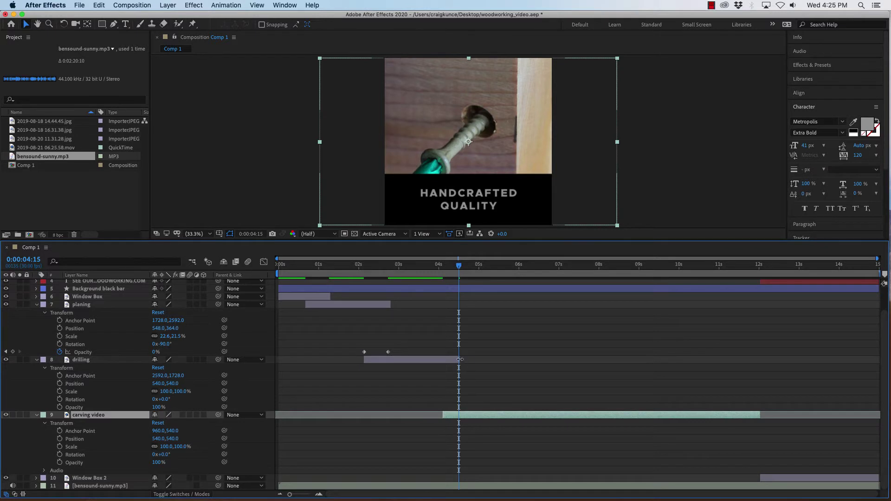
{"action": "left_click_drag", "start_coordinate": [459, 360], "coordinate": [472, 358]}
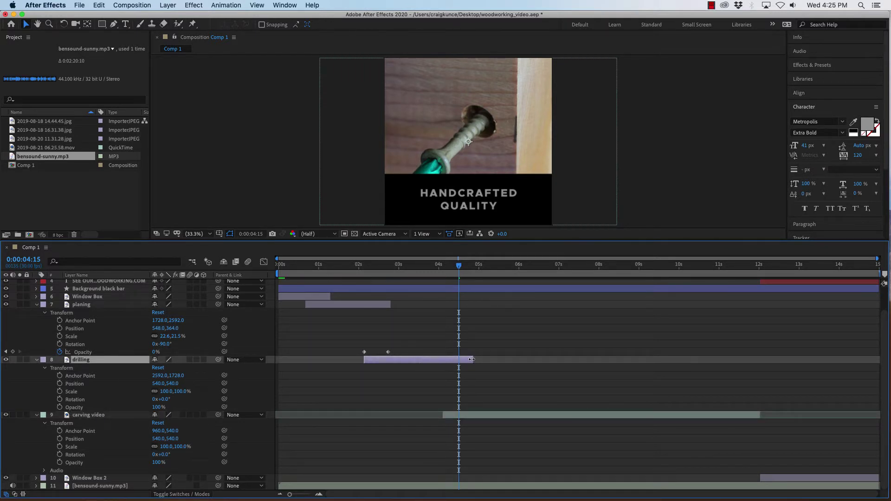
Copy the planing layer's two Opacity keyframes onto the drilling layer's Opacity at 0:00:04:03.
{"action": "left_click_drag", "start_coordinate": [353, 340], "coordinate": [403, 362]}
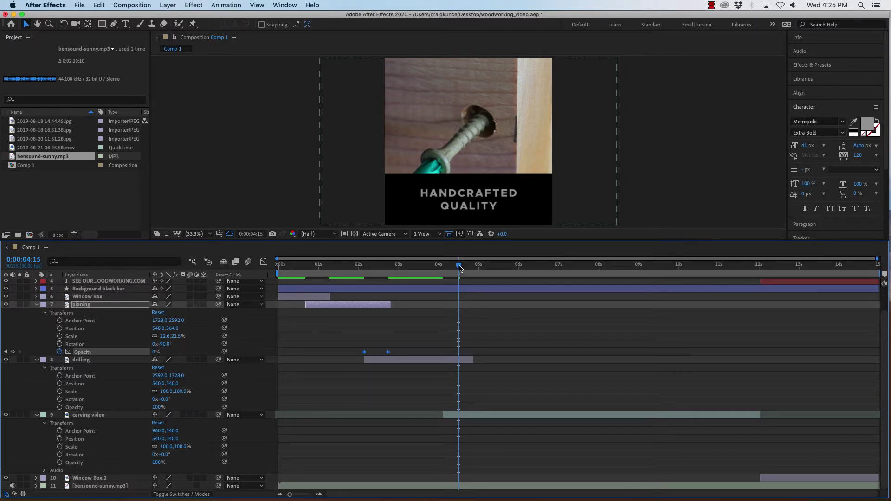
{"action": "left_click_drag", "start_coordinate": [459, 267], "coordinate": [449, 269]}
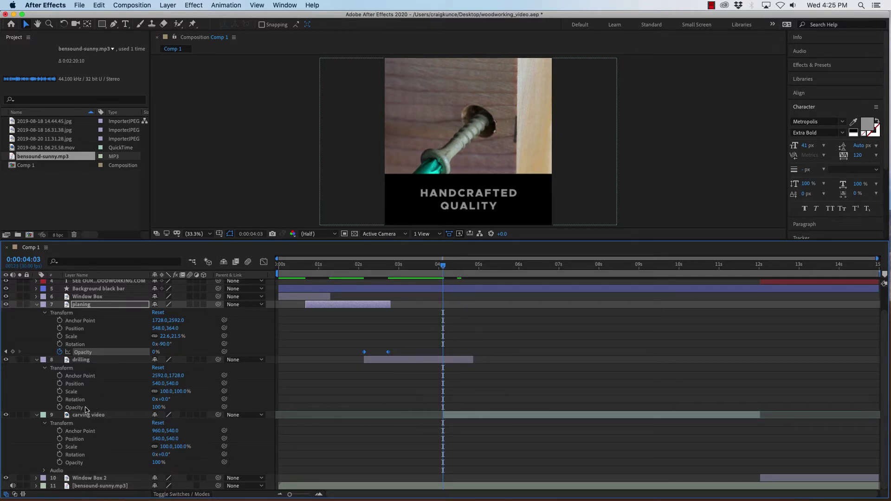
{"action": "left_click", "coordinate": [78, 408]}
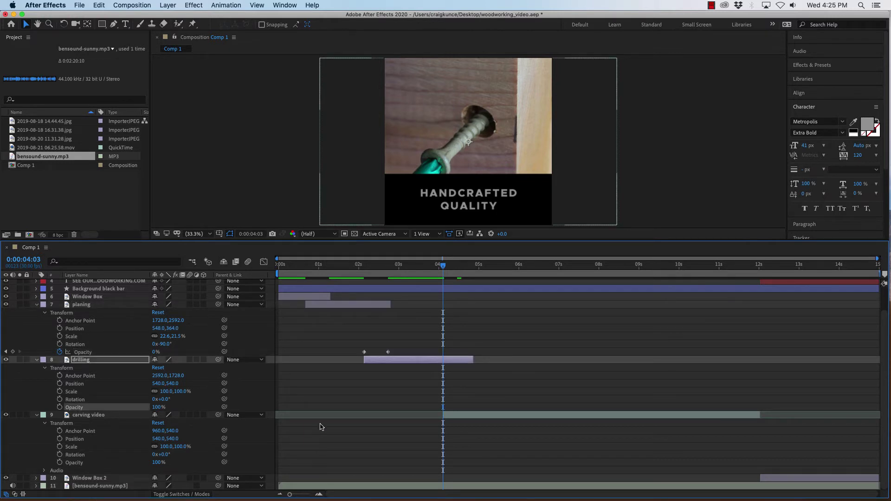
{"action": "key", "text": "super+v"}
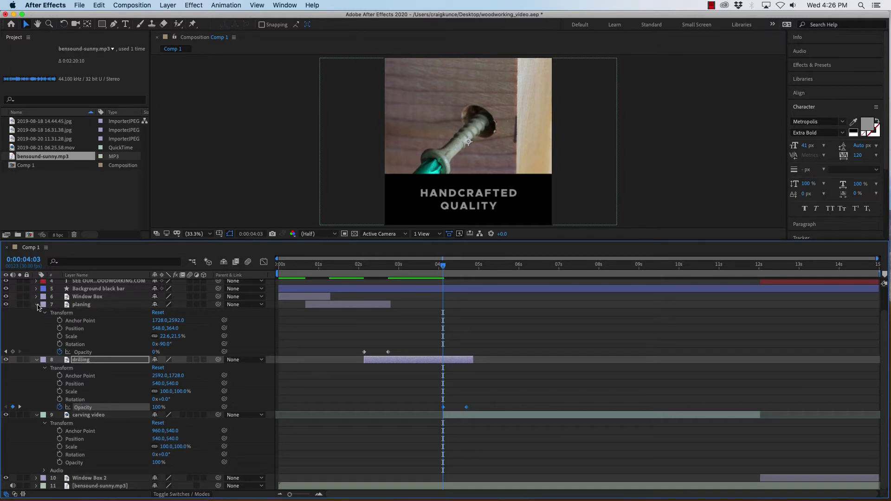
Collapse the planing layer, scrub through the drilling fade, and trim the drilling layer's end to its last Opacity keyframe at 0:00:04:21.
{"action": "left_click", "coordinate": [37, 305]}
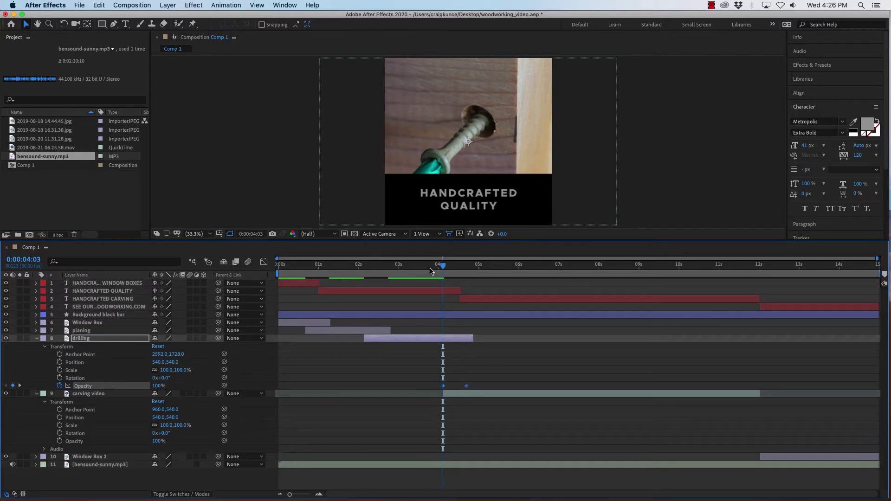
{"action": "left_click_drag", "start_coordinate": [444, 268], "coordinate": [481, 281]}
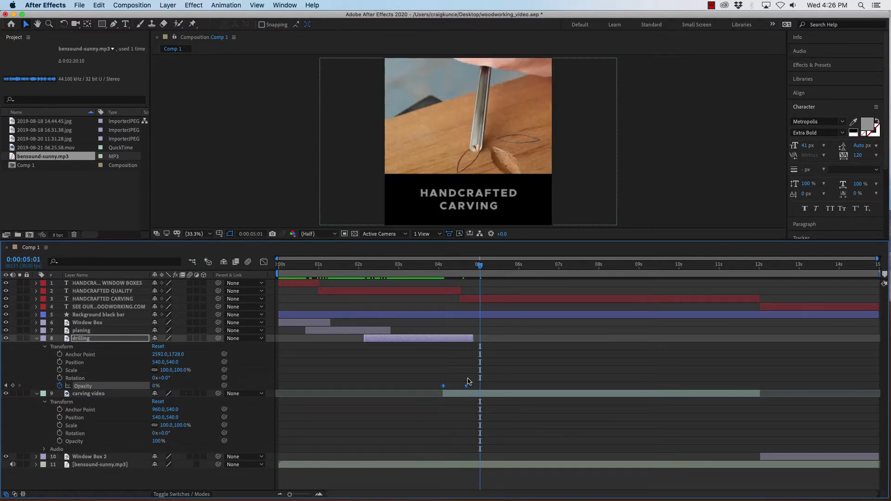
{"action": "left_click_drag", "start_coordinate": [480, 266], "coordinate": [467, 268]}
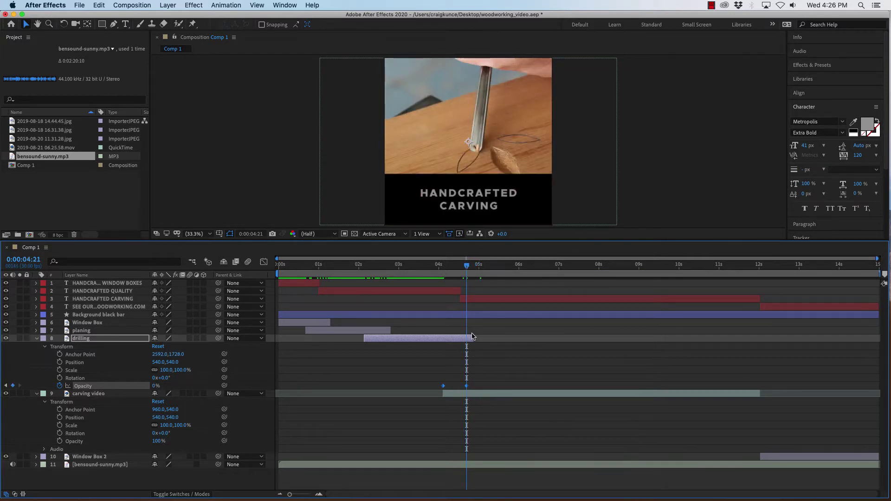
{"action": "left_click_drag", "start_coordinate": [471, 339], "coordinate": [466, 339]}
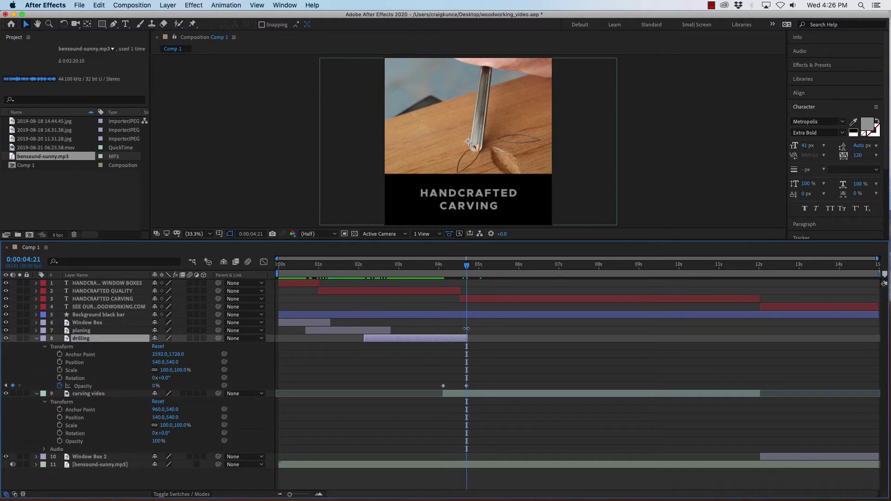
Trim the planing layer's end to its last Opacity keyframe at 0:00:02:22 and collapse its properties again.
{"action": "left_click", "coordinate": [37, 330]}
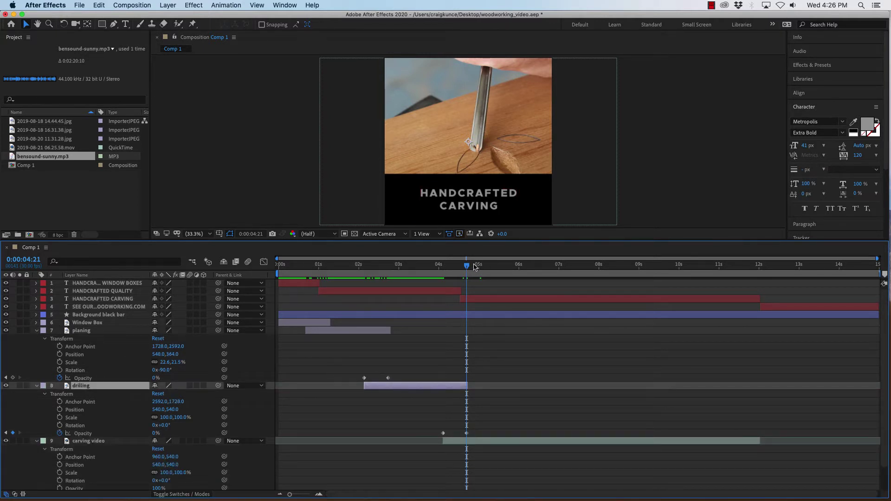
{"action": "left_click_drag", "start_coordinate": [464, 268], "coordinate": [389, 277]}
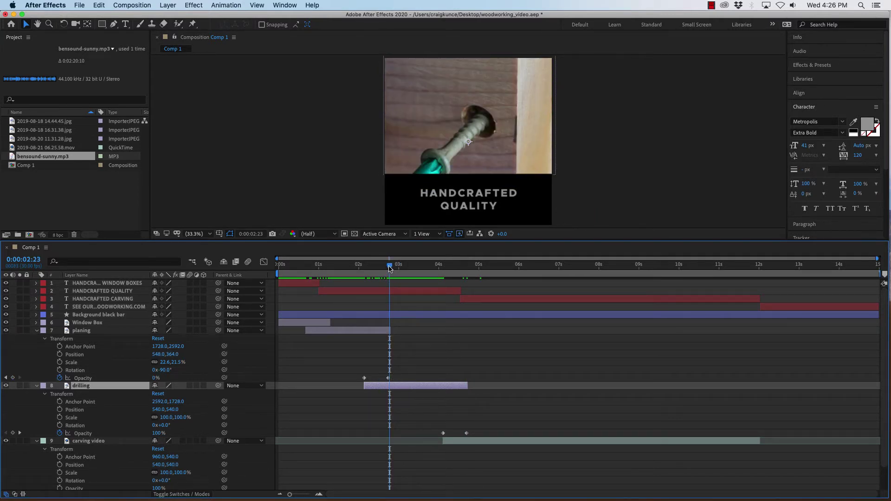
{"action": "left_click_drag", "start_coordinate": [389, 267], "coordinate": [388, 267]}
{"action": "left_click_drag", "start_coordinate": [390, 330], "coordinate": [389, 330]}
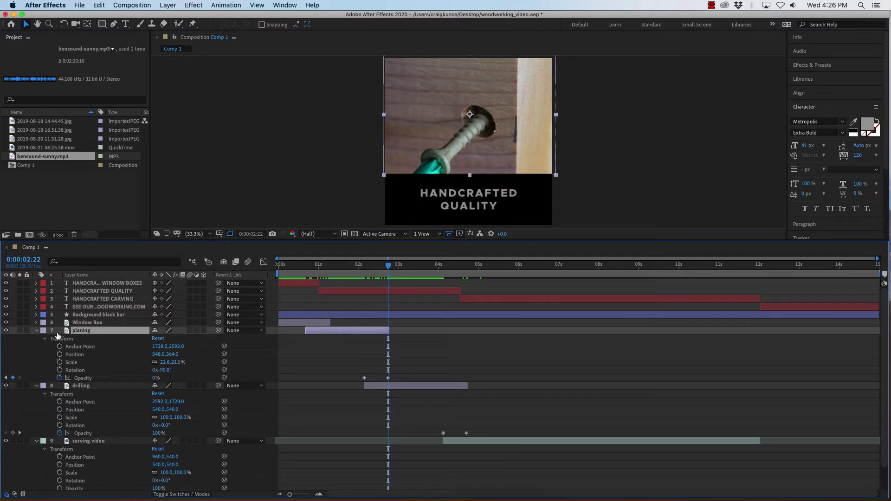
{"action": "left_click", "coordinate": [36, 330]}
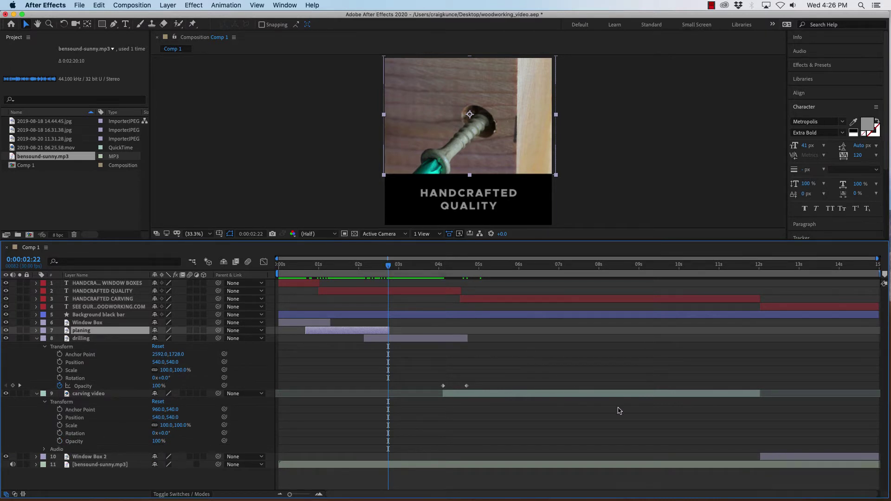
Overlap the last two clips by extending carving video slightly past 0:00:12:01 and starting Window Box 2 at 0:00:11:22.
{"action": "left_click_drag", "start_coordinate": [388, 267], "coordinate": [765, 309]}
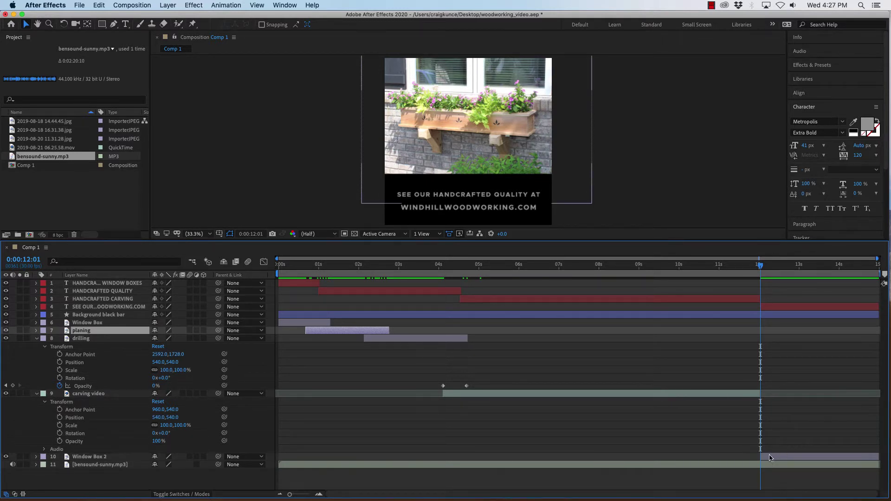
{"action": "left_click", "coordinate": [769, 393]}
{"action": "left_click_drag", "start_coordinate": [770, 393], "coordinate": [770, 394]}
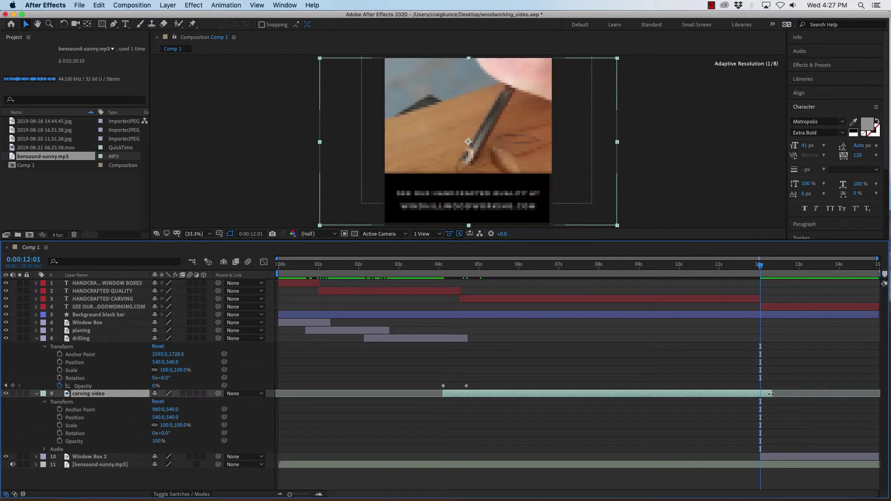
{"action": "left_click_drag", "start_coordinate": [761, 457], "coordinate": [748, 457]}
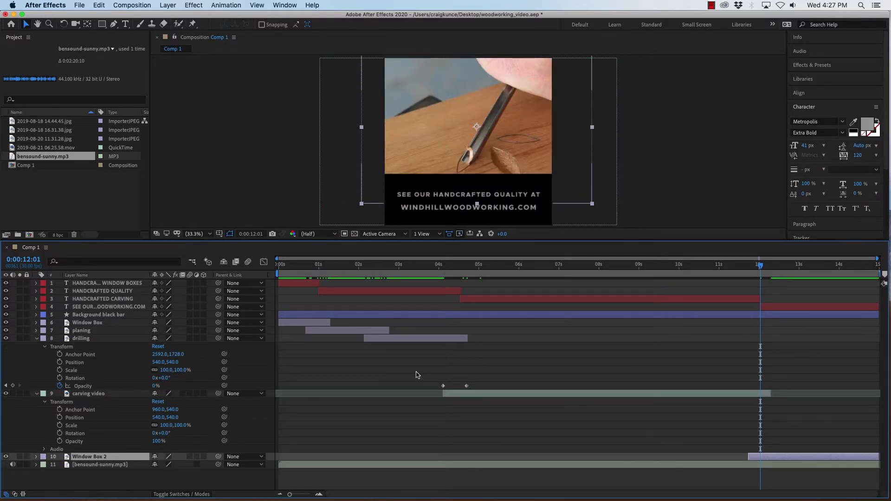
Copy the drilling layer's two Opacity keyframes onto the carving video layer's Opacity at 0:00:11:22.
{"action": "left_click_drag", "start_coordinate": [421, 373], "coordinate": [486, 394]}
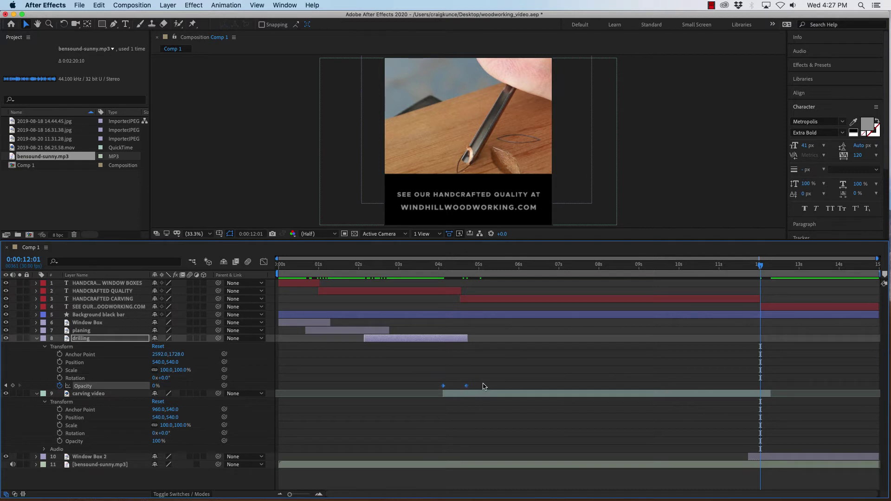
{"action": "left_click", "coordinate": [79, 442]}
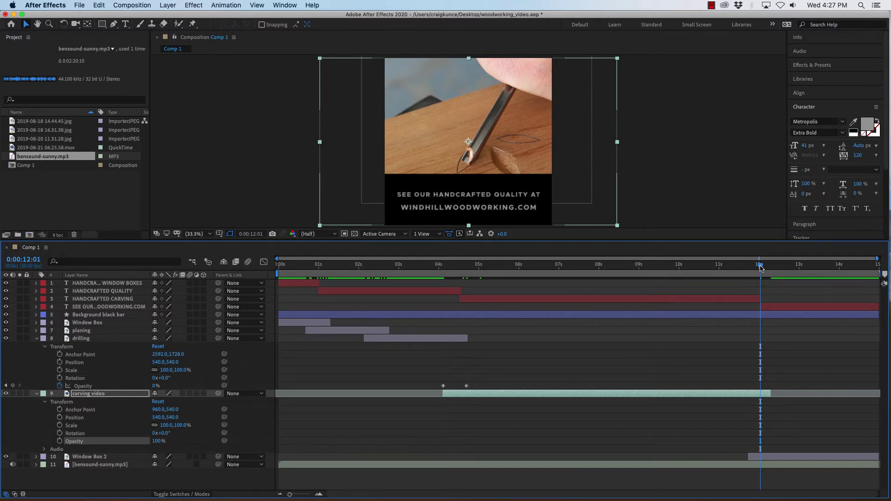
{"action": "left_click_drag", "start_coordinate": [760, 267], "coordinate": [752, 277]}
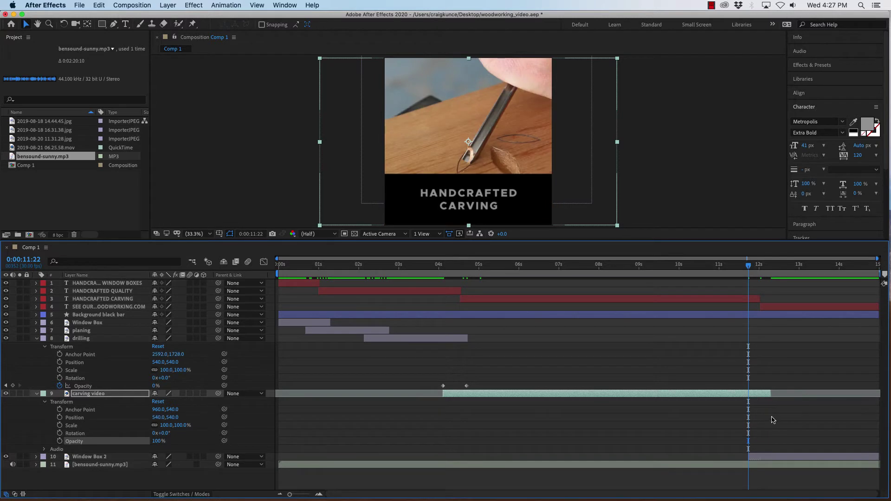
{"action": "key", "text": "super+v"}
Extend the carving video layer's end to its last Opacity keyframe at 0:00:12:10 and scrub through the fade to 0:00:12:19.
{"action": "left_click_drag", "start_coordinate": [748, 268], "coordinate": [772, 269]}
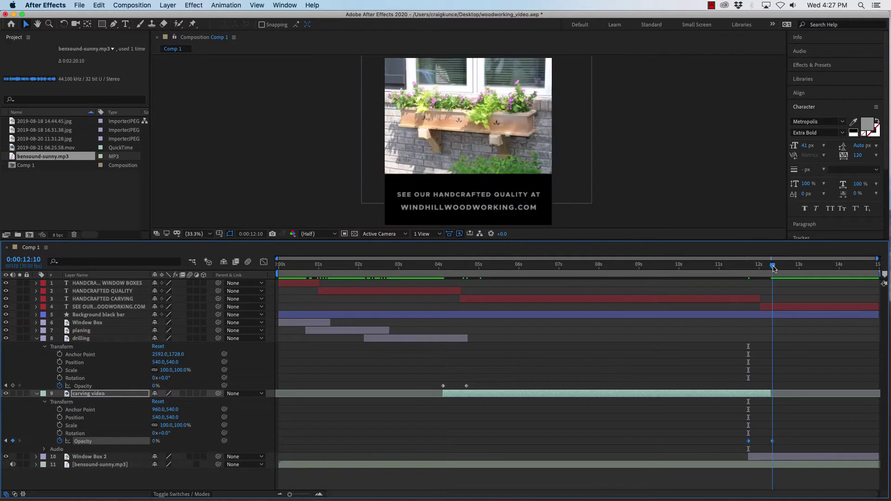
{"action": "left_click", "coordinate": [770, 395]}
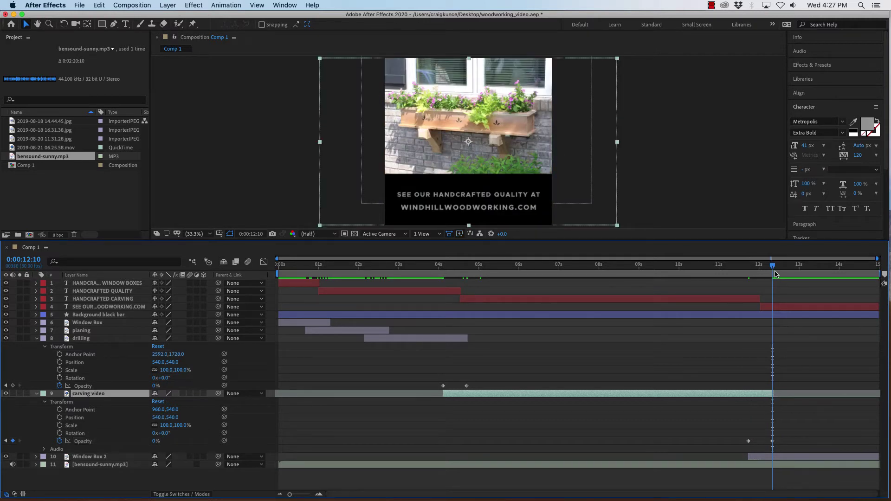
{"action": "left_click_drag", "start_coordinate": [772, 266], "coordinate": [782, 288]}
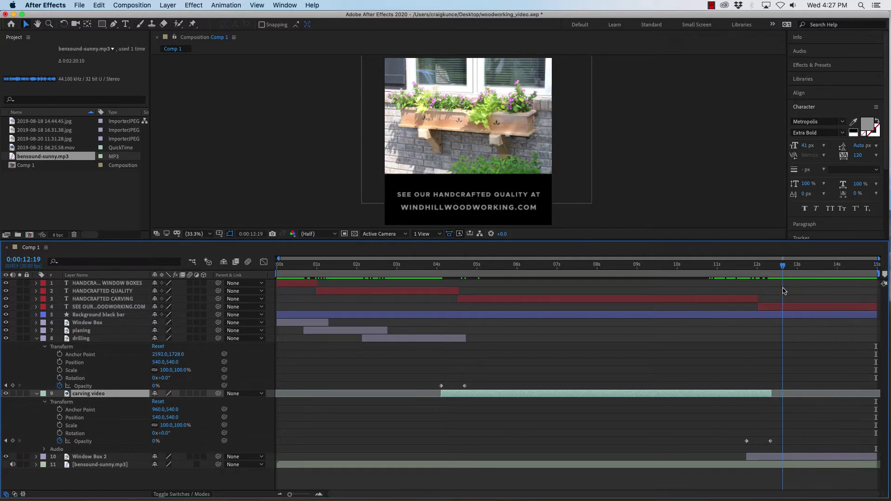
Collapse the carving video and drilling layers and return the playhead to 0:00:00:00.
{"action": "left_click", "coordinate": [36, 394]}
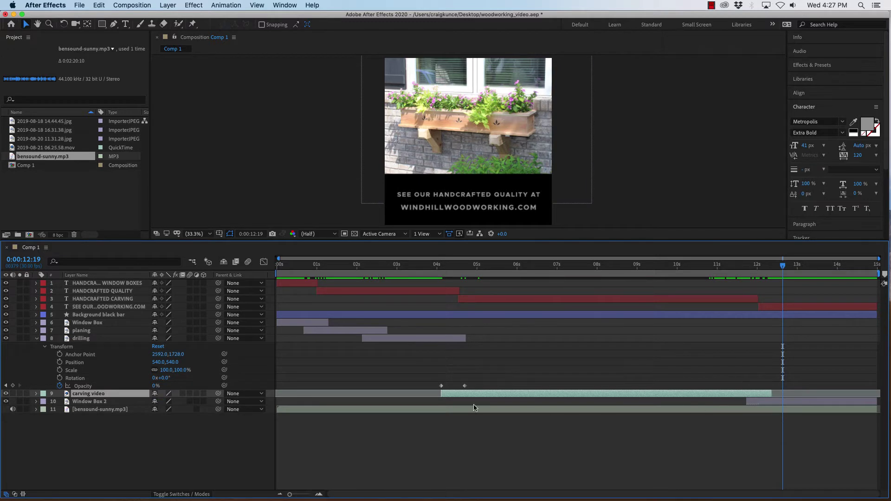
{"action": "left_click", "coordinate": [37, 339]}
{"action": "left_click_drag", "start_coordinate": [783, 266], "coordinate": [269, 278]}
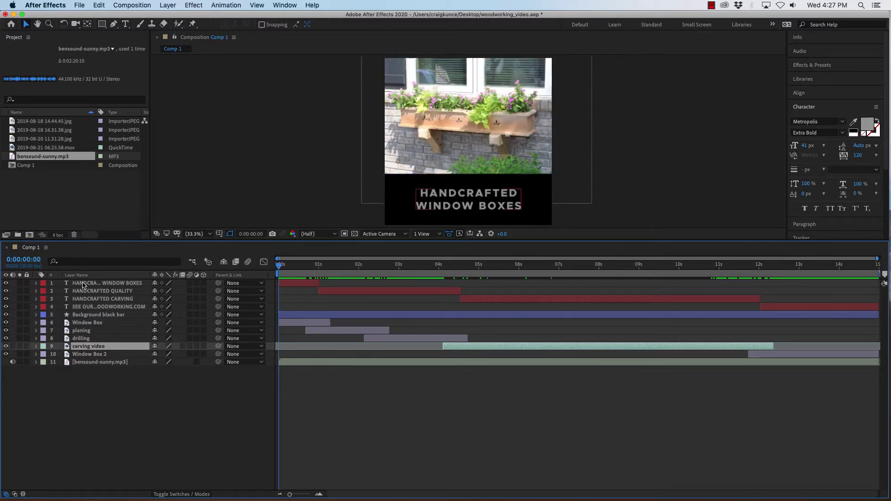
Expand the Transform properties of the HANDCRAFTED WINDOW BOXES and HANDCRAFTED QUALITY text layers, with the playhead at 0:00:01:00.
{"action": "left_click", "coordinate": [36, 284]}
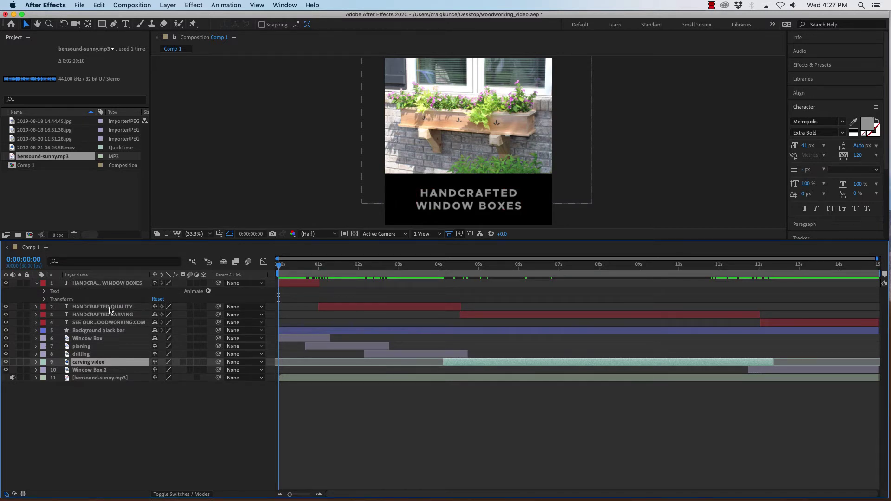
{"action": "left_click_drag", "start_coordinate": [280, 267], "coordinate": [319, 273]}
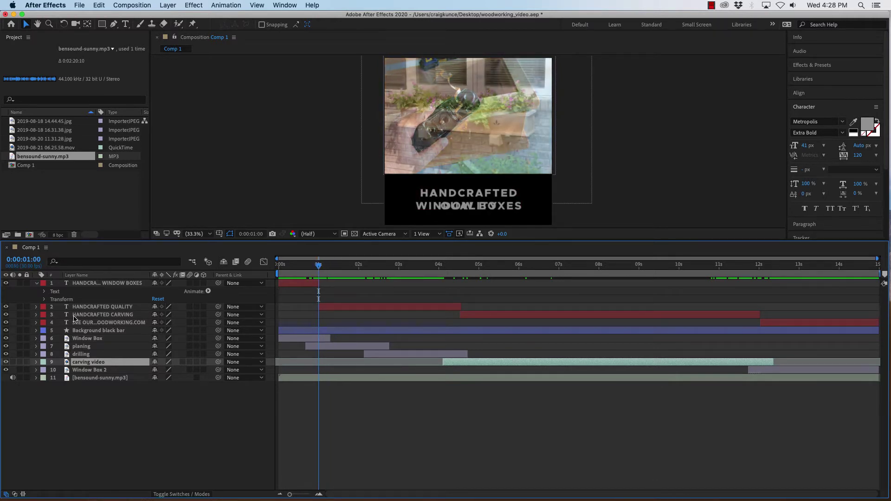
{"action": "left_click", "coordinate": [36, 307]}
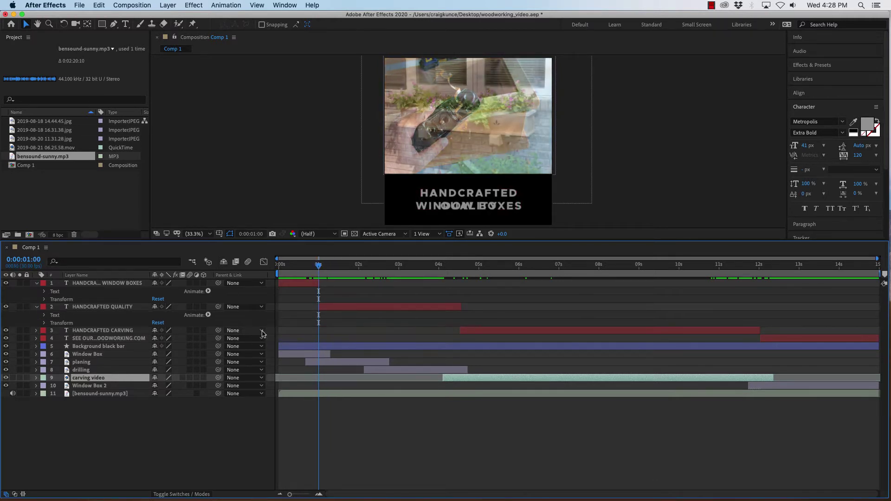
{"action": "left_click", "coordinate": [45, 300]}
{"action": "left_click", "coordinate": [45, 363]}
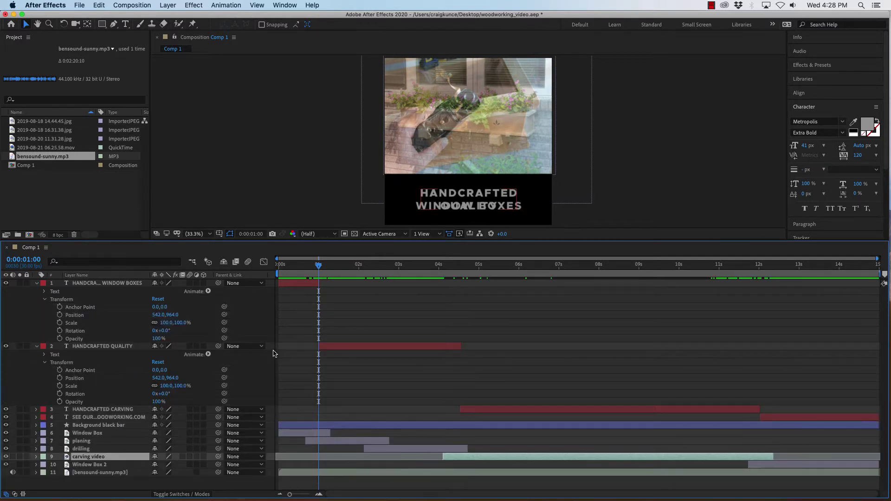
Overlap the first two text layers by ending HANDCRAFTED WINDOW BOXES at about 0:00:01:08 and starting HANDCRAFTED QUALITY at 0:00:00:20.
{"action": "left_click_drag", "start_coordinate": [319, 283], "coordinate": [335, 283]}
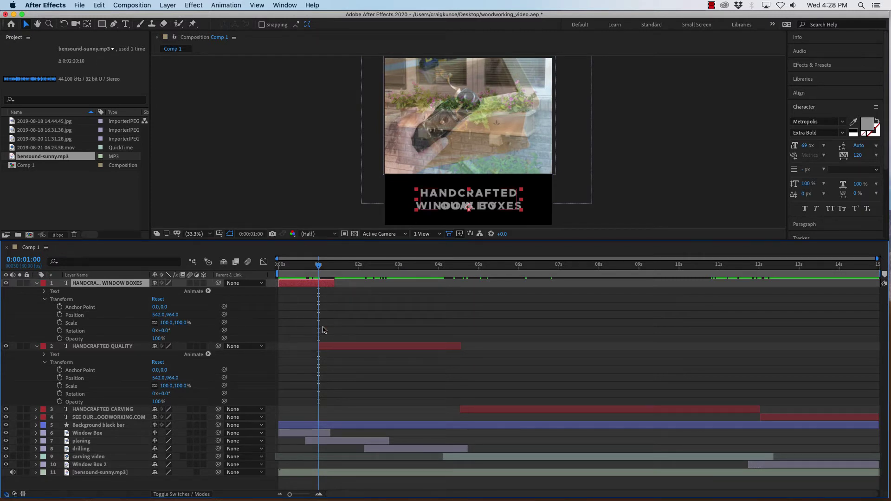
{"action": "left_click_drag", "start_coordinate": [319, 268], "coordinate": [305, 269]}
{"action": "left_click_drag", "start_coordinate": [318, 346], "coordinate": [309, 347]}
{"action": "mouse_move", "coordinate": [305, 268]}
{"action": "left_mouse_down"}
{"action": "mouse_move", "coordinate": [334, 268]}
{"action": "mouse_move", "coordinate": [329, 283]}
{"action": "mouse_move", "coordinate": [306, 270]}
{"action": "left_mouse_up"}
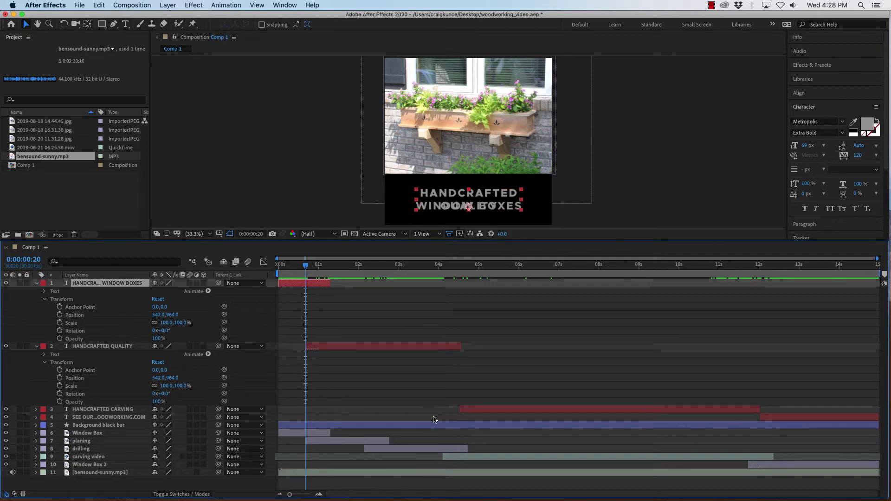
Paste the copied fade-out keyframes onto the HANDCRAFTED WINDOW BOXES layer's Opacity at 0:00:00:20 and scrub through to 0:00:01:08.
{"action": "left_click", "coordinate": [106, 340]}
{"action": "key", "text": "super+v"}
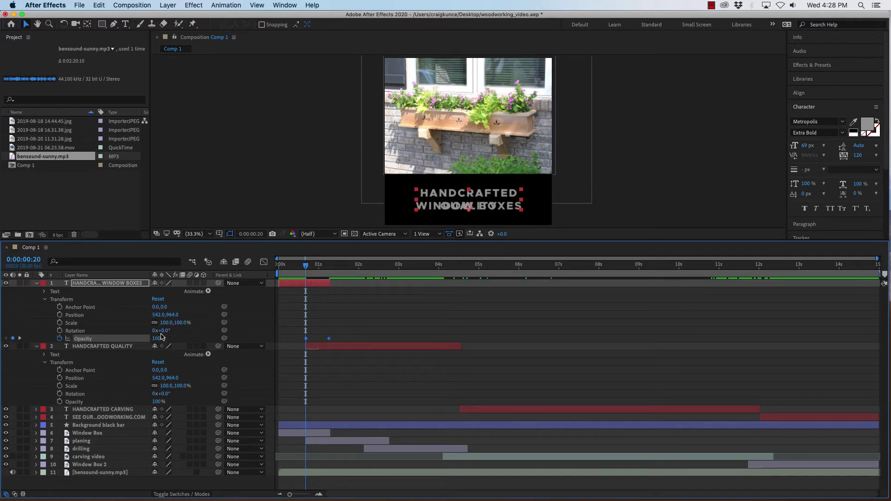
{"action": "left_click_drag", "start_coordinate": [306, 268], "coordinate": [329, 267]}
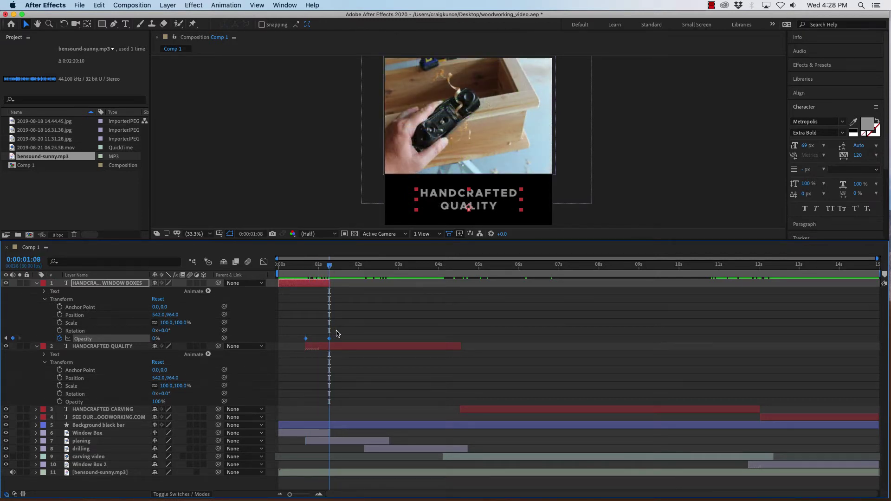
Play the composition from 0:00:00:00 to check the first text layer's fade-out.
{"action": "left_click_drag", "start_coordinate": [329, 266], "coordinate": [271, 266]}
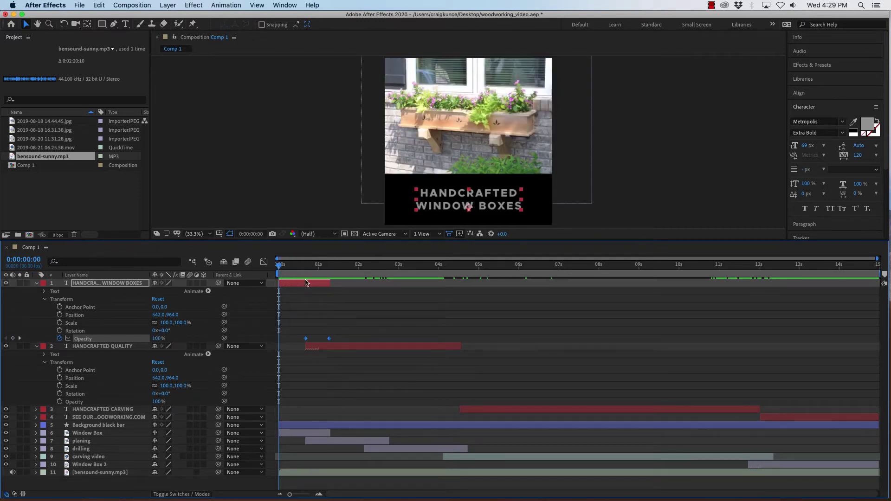
{"action": "key", "text": "space"}
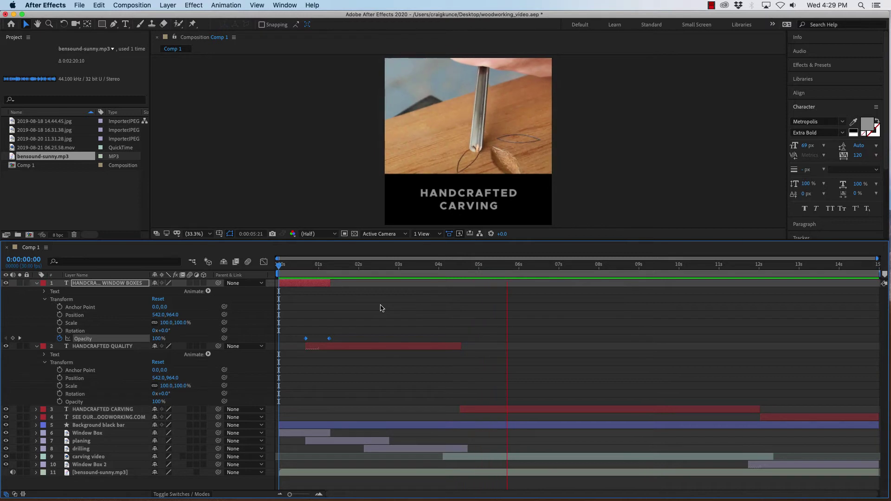
{"action": "left_click", "coordinate": [279, 266]}
{"action": "key", "text": "space"}
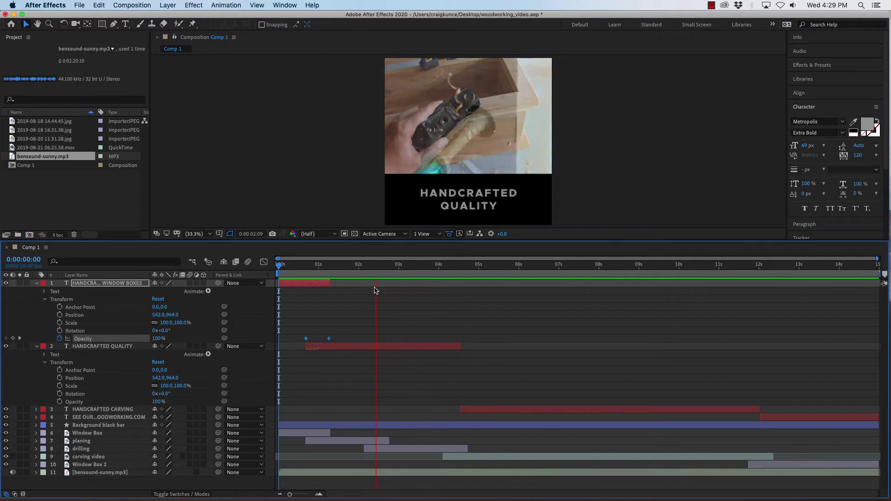
{"action": "key", "text": "space"}
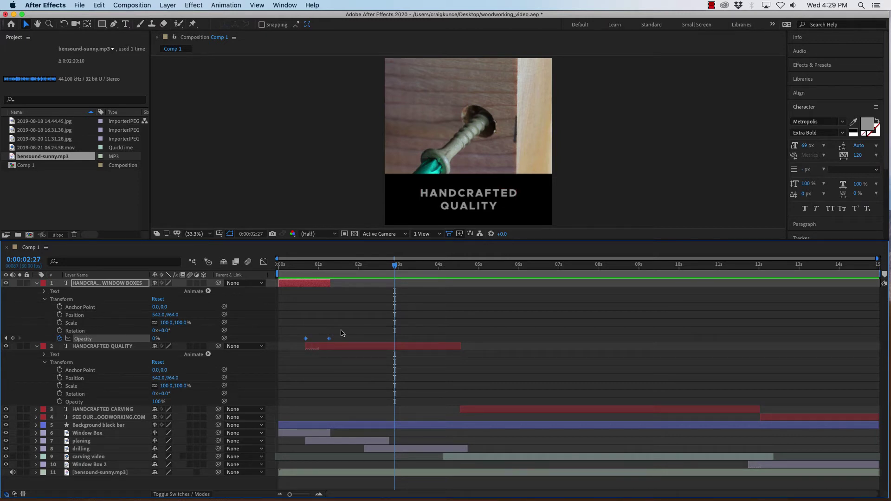
Keyframe a fade-in on the HANDCRAFTED QUALITY layer with Opacity at 1% at 0:00:00:20 and 100% at 0:00:01:08.
{"action": "left_click_drag", "start_coordinate": [396, 265], "coordinate": [306, 273]}
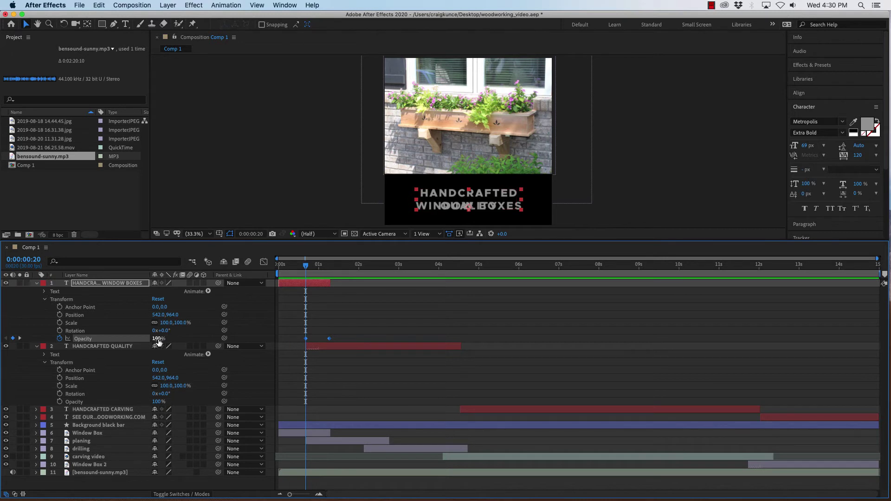
{"action": "left_click", "coordinate": [323, 349]}
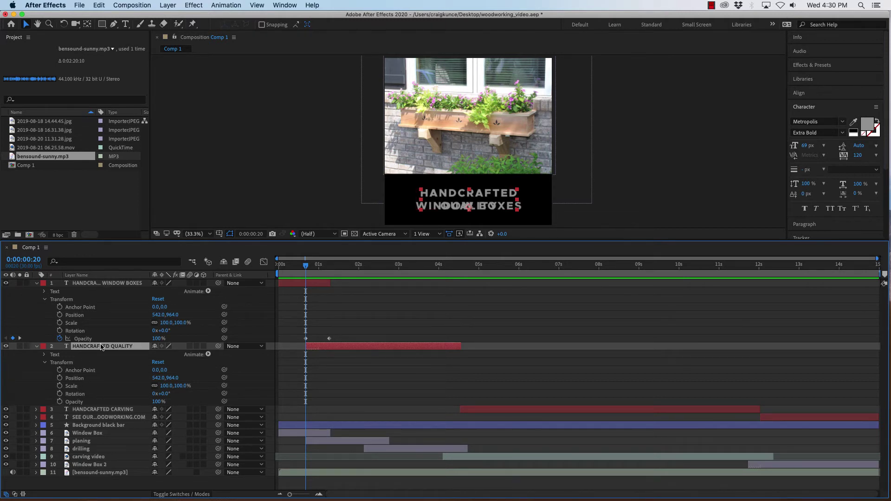
{"action": "left_click", "coordinate": [60, 402]}
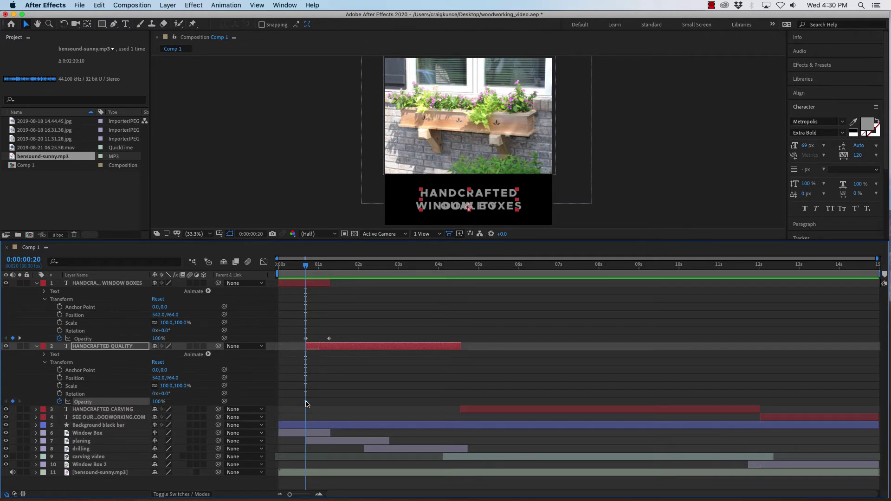
{"action": "left_click_drag", "start_coordinate": [157, 402], "coordinate": [101, 402]}
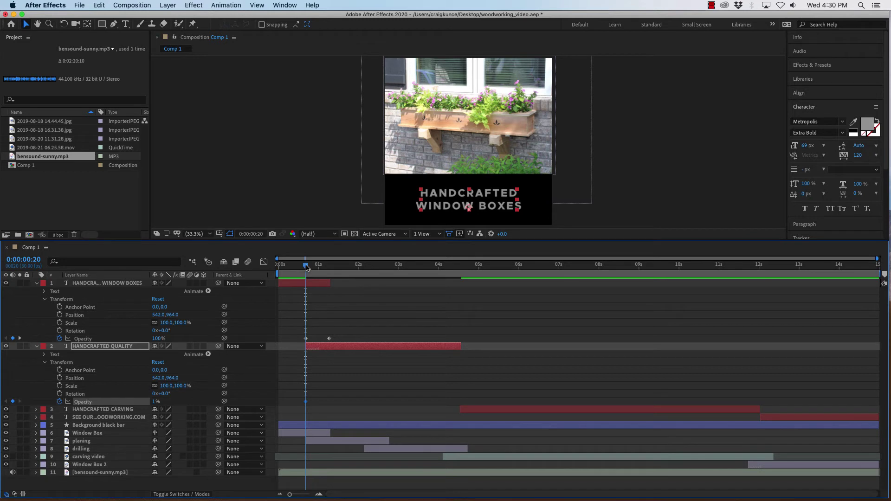
{"action": "left_click_drag", "start_coordinate": [307, 268], "coordinate": [329, 268]}
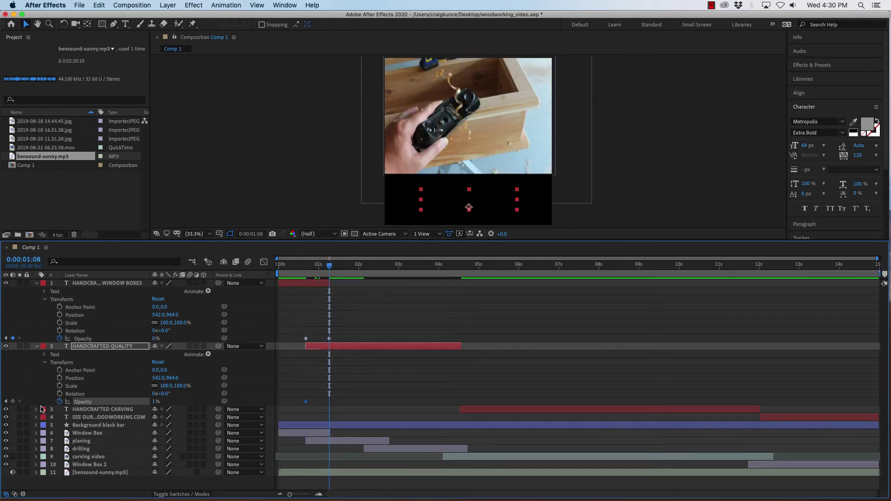
{"action": "left_click", "coordinate": [13, 401]}
{"action": "left_click_drag", "start_coordinate": [154, 404], "coordinate": [213, 402]}
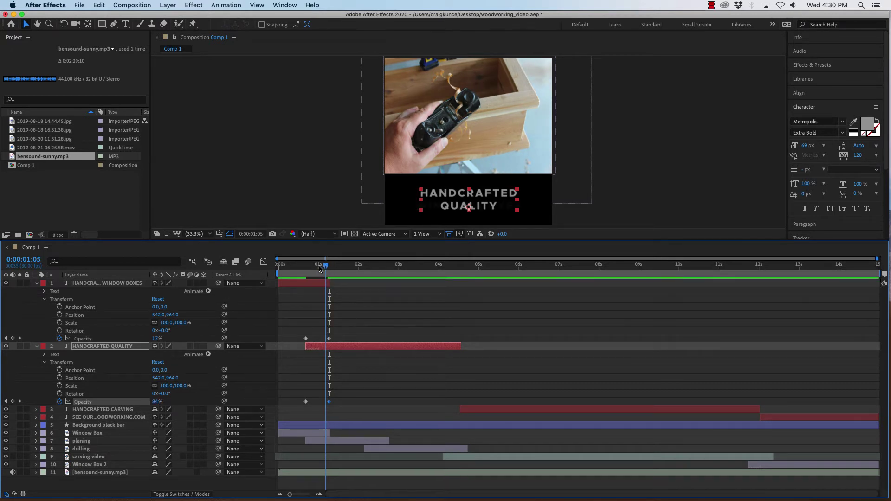
Set the HANDCRAFTED QUALITY layer's first Opacity keyframe at 0:00:00:20 to 0%.
{"action": "left_click_drag", "start_coordinate": [330, 268], "coordinate": [305, 268]}
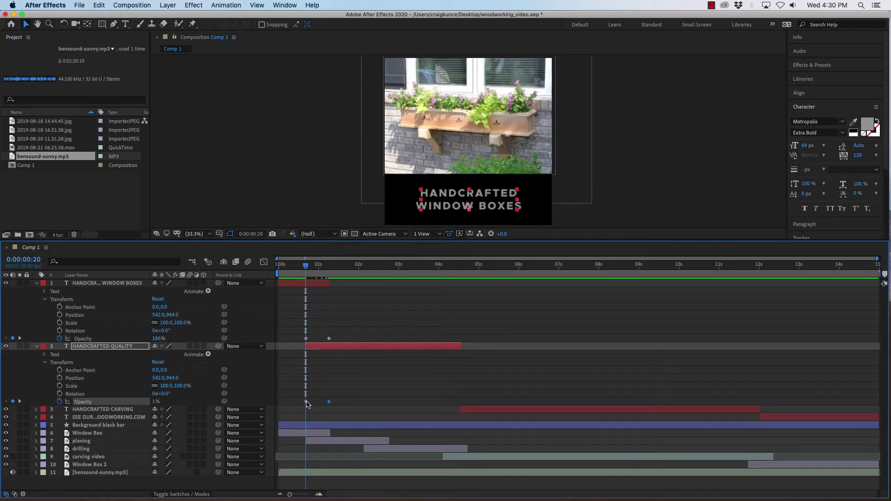
{"action": "left_click", "coordinate": [306, 402]}
{"action": "double_click", "coordinate": [306, 402]}
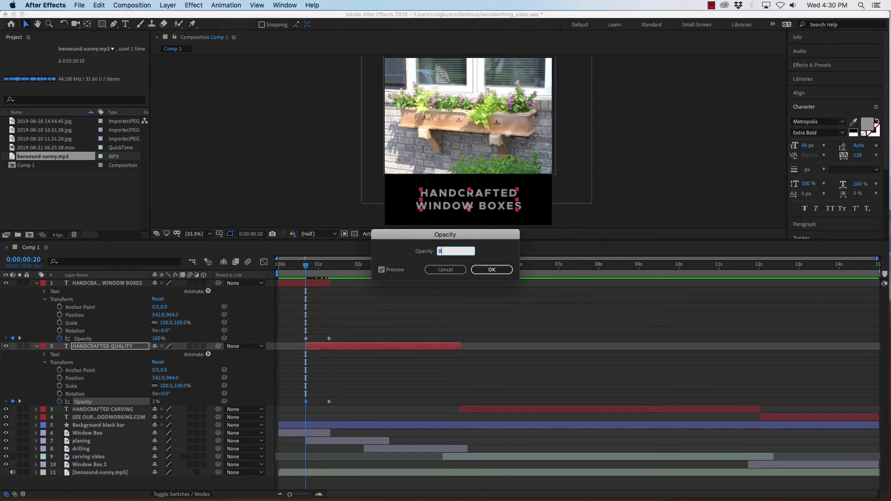
{"action": "key", "text": "Return"}
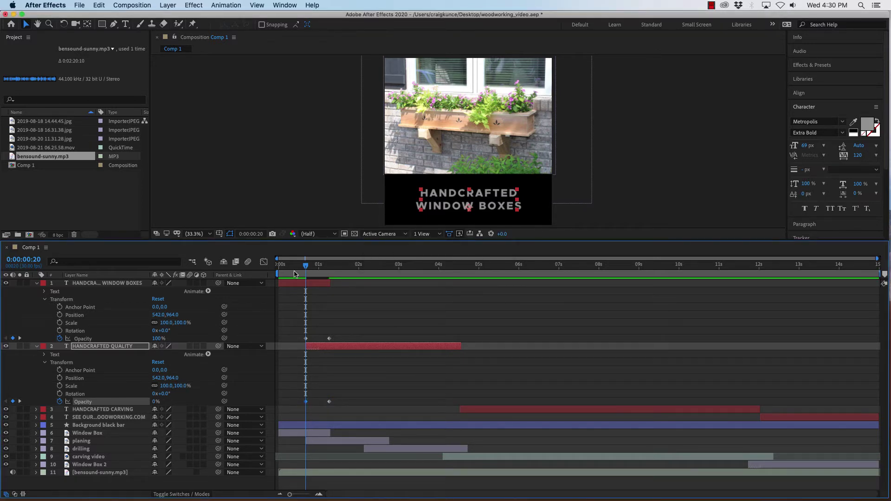
Play the composition from the start to review the crossfade between the first two text layers.
{"action": "left_click_drag", "start_coordinate": [305, 266], "coordinate": [261, 259]}
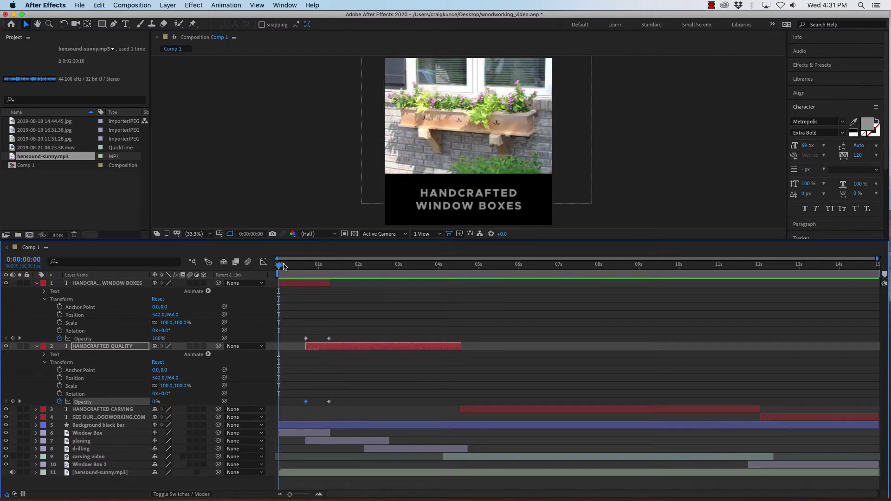
{"action": "key", "text": "space"}
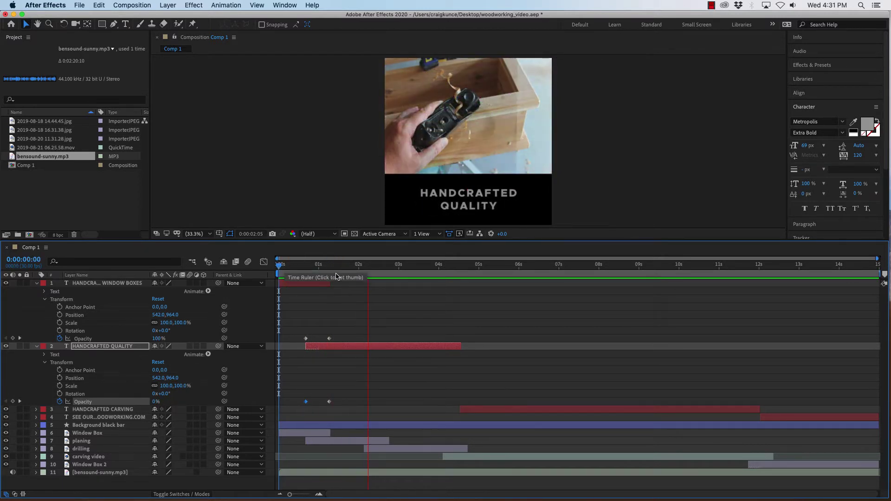
{"action": "key", "text": "space"}
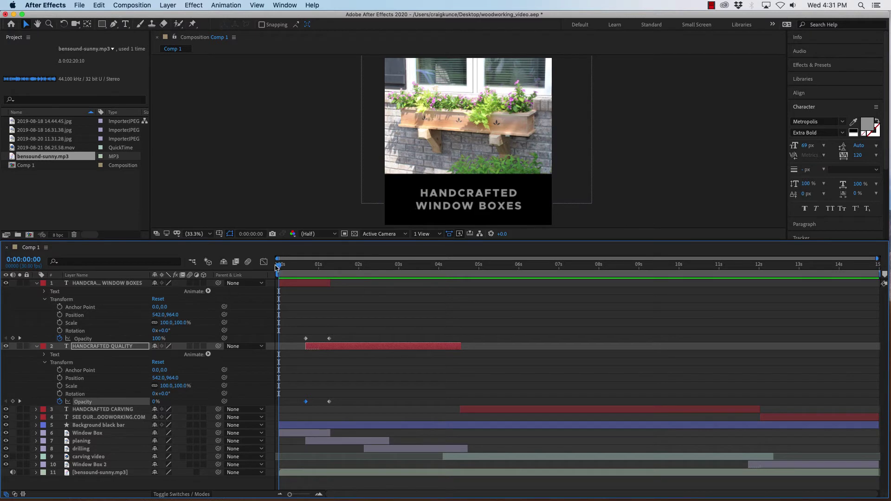
Overlap the next text layers by ending HANDCRAFTED QUALITY at 0:00:04:21 and starting HANDCRAFTED CARVING at 0:00:04:03.
{"action": "left_click_drag", "start_coordinate": [278, 264], "coordinate": [460, 284]}
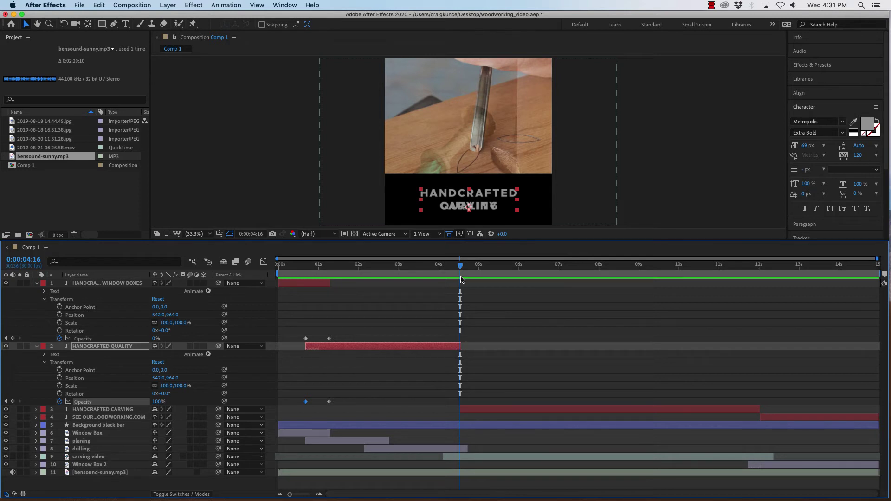
{"action": "left_click_drag", "start_coordinate": [460, 346], "coordinate": [475, 346]}
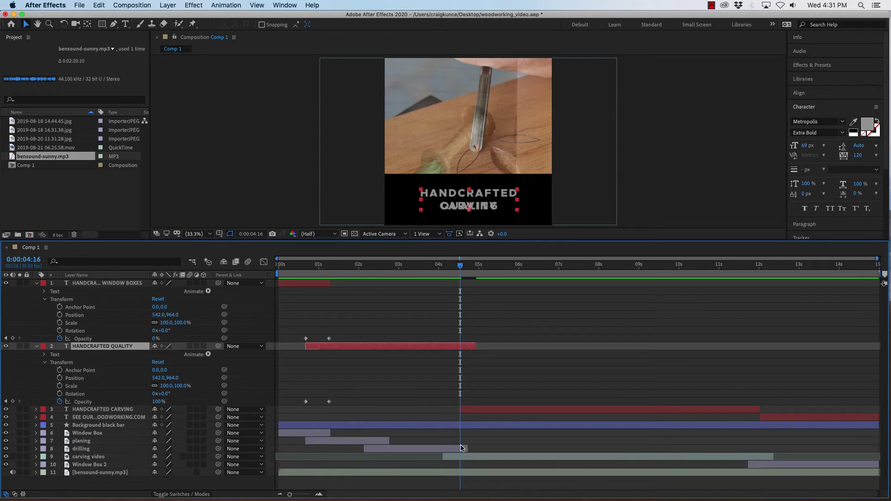
{"action": "left_click_drag", "start_coordinate": [461, 268], "coordinate": [467, 268]}
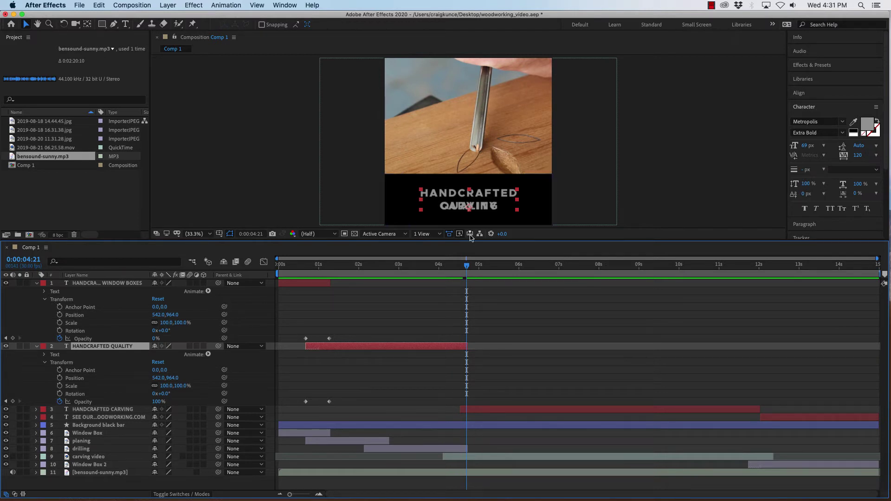
{"action": "left_click_drag", "start_coordinate": [468, 268], "coordinate": [444, 267]}
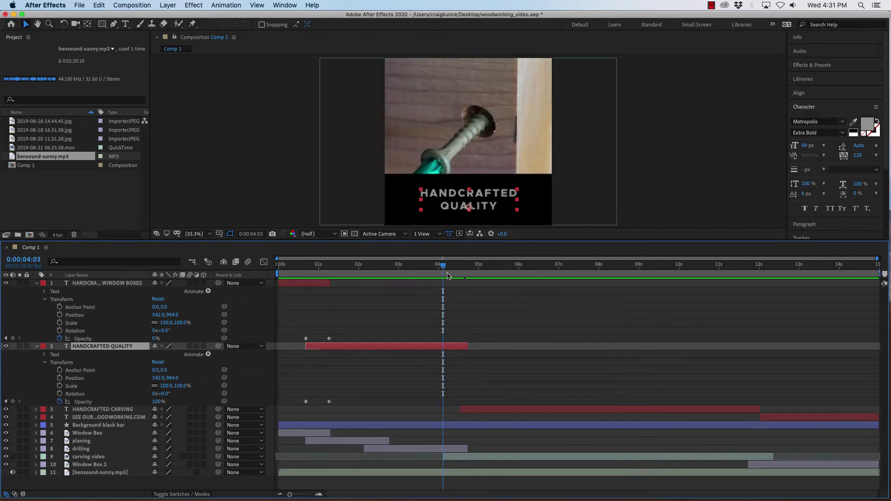
{"action": "left_click_drag", "start_coordinate": [460, 409], "coordinate": [444, 410]}
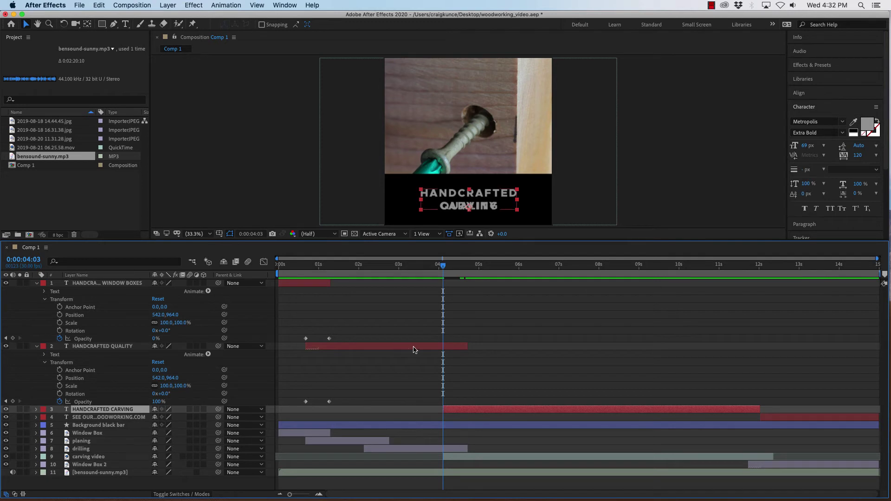
Copy the HANDCRAFTED WINDOW BOXES layer's two Opacity keyframes onto the HANDCRAFTED QUALITY layer at 0:00:04:03.
{"action": "left_click_drag", "start_coordinate": [297, 329], "coordinate": [344, 347]}
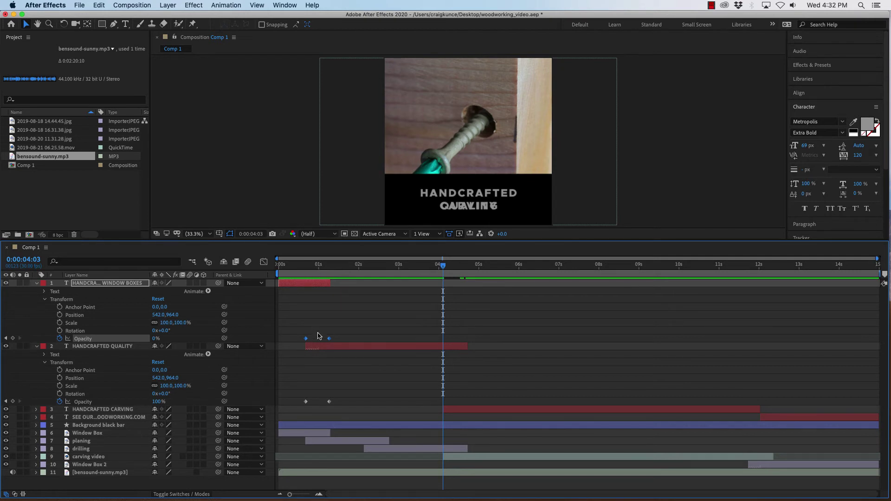
{"action": "left_click_drag", "start_coordinate": [294, 324], "coordinate": [339, 338]}
{"action": "left_click", "coordinate": [432, 349]}
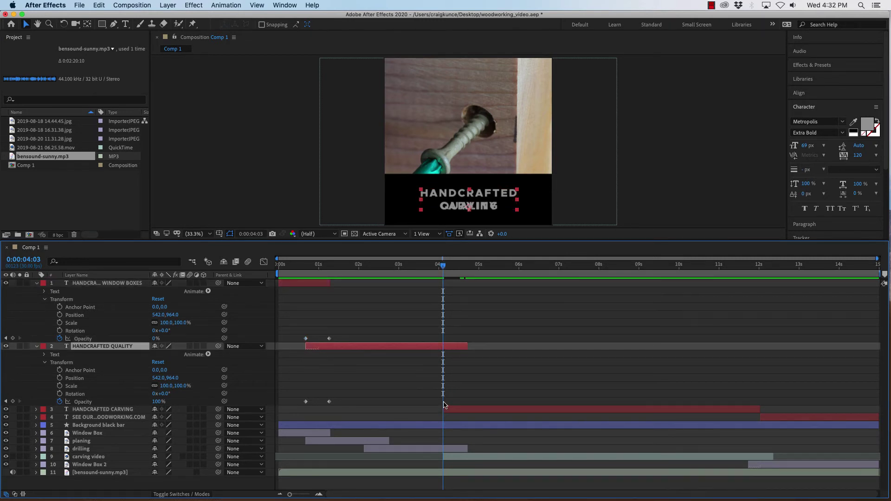
{"action": "key", "text": "super+v"}
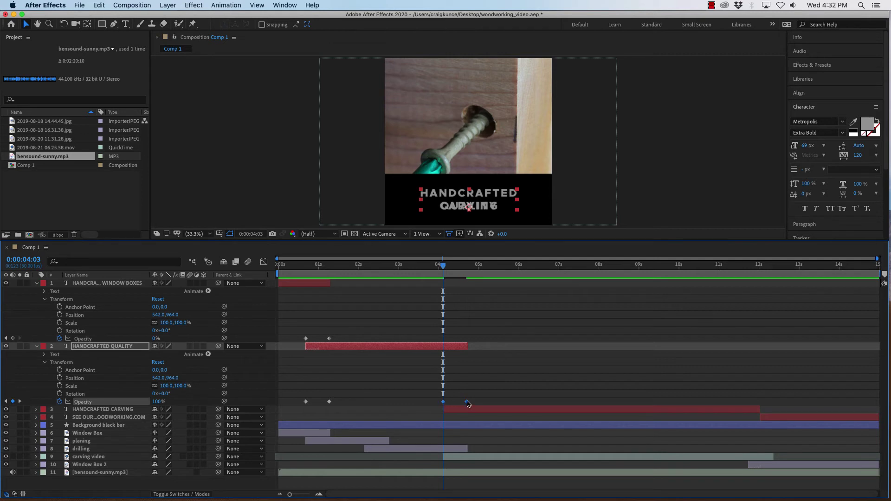
Hide the HANDCRAFTED WINDOW BOXES layer and scrub the HANDCRAFTED QUALITY fade-in from 0:00:00:20 through to 0:00:04:03.
{"action": "left_click_drag", "start_coordinate": [443, 273], "coordinate": [305, 272]}
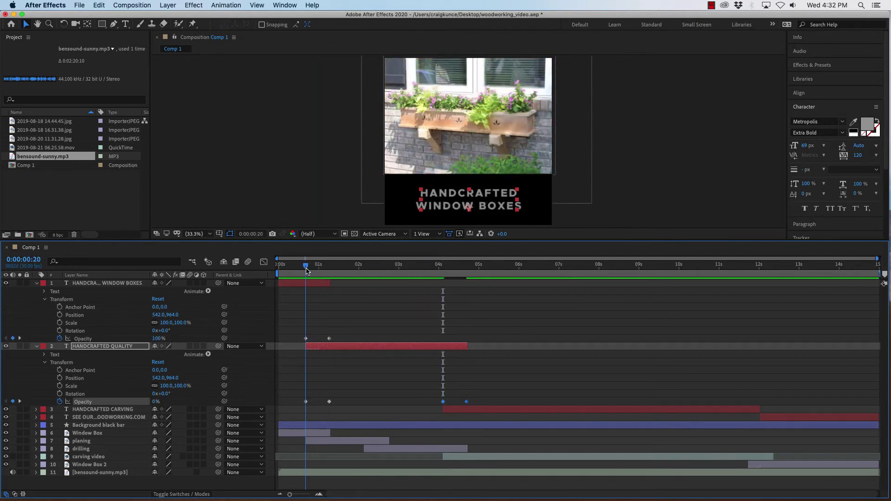
{"action": "left_click", "coordinate": [5, 283]}
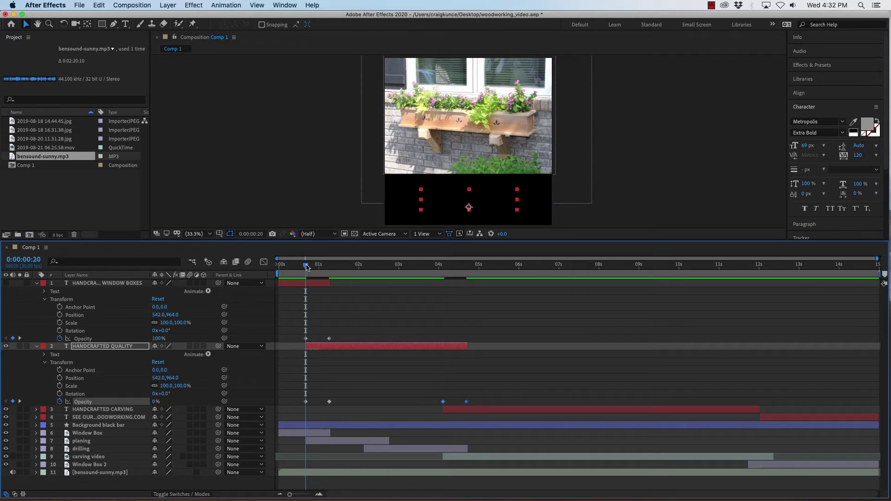
{"action": "left_click_drag", "start_coordinate": [306, 266], "coordinate": [443, 276]}
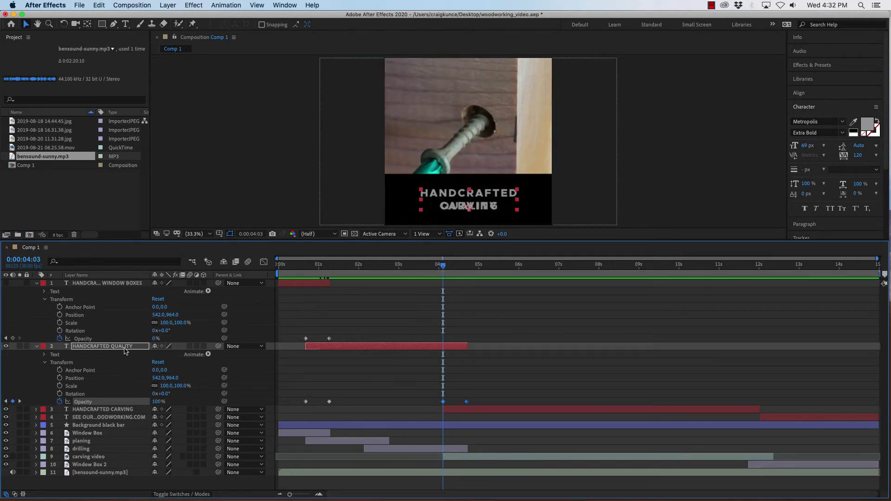
Copy the HANDCRAFTED QUALITY layer's two fade-in Opacity keyframes onto the HANDCRAFTED CARVING layer at 0:00:04:03.
{"action": "left_click", "coordinate": [37, 283]}
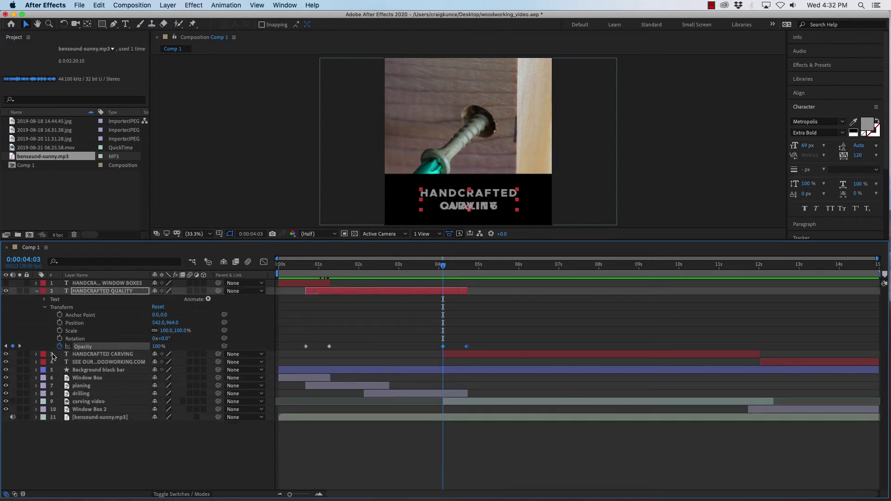
{"action": "left_click", "coordinate": [36, 354]}
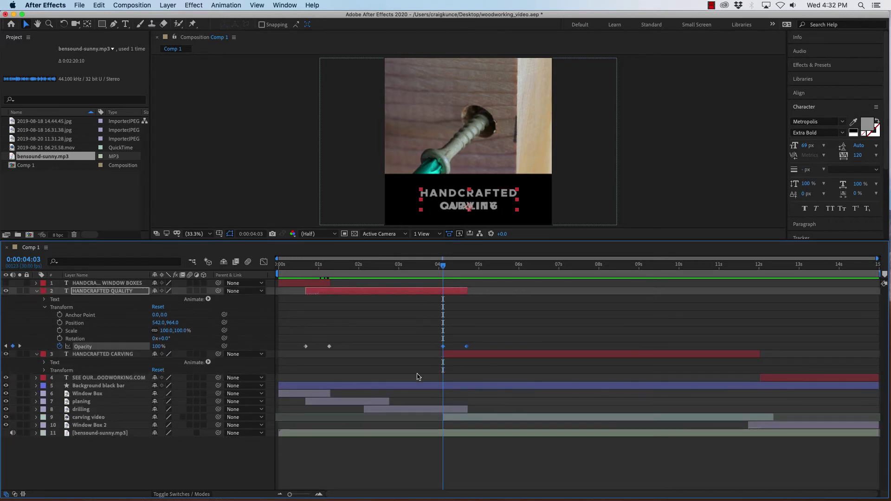
{"action": "left_click", "coordinate": [45, 370]}
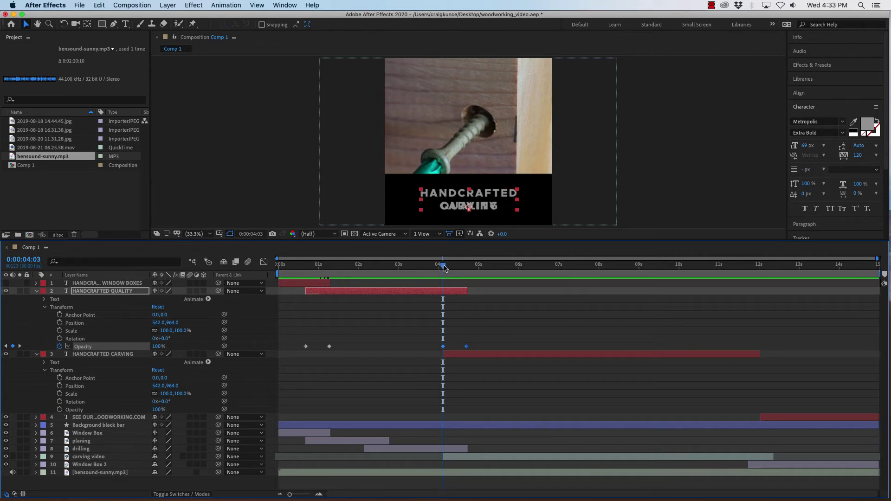
{"action": "left_click_drag", "start_coordinate": [444, 267], "coordinate": [466, 268]}
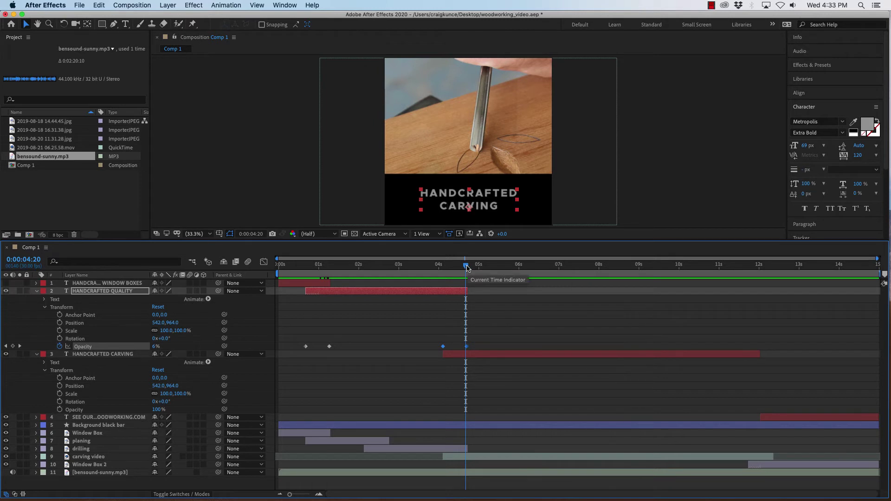
{"action": "left_click_drag", "start_coordinate": [466, 269], "coordinate": [444, 268]}
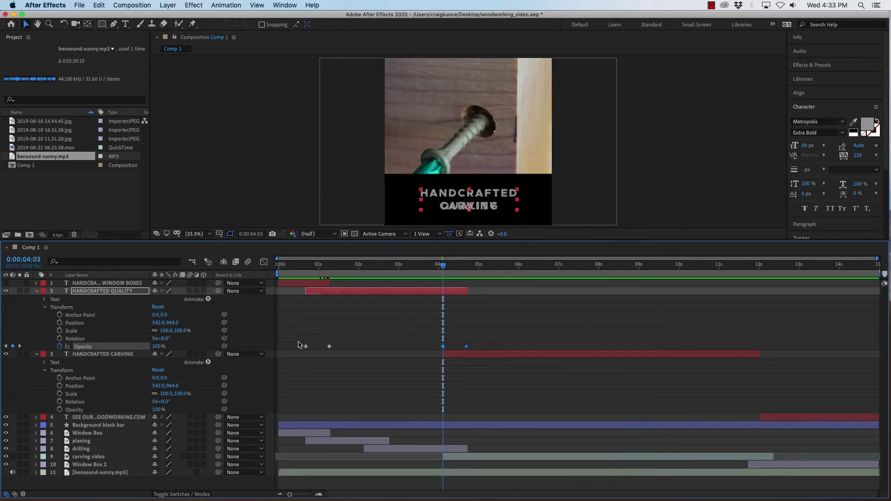
{"action": "left_click_drag", "start_coordinate": [298, 340], "coordinate": [338, 351]}
{"action": "left_click", "coordinate": [87, 411]}
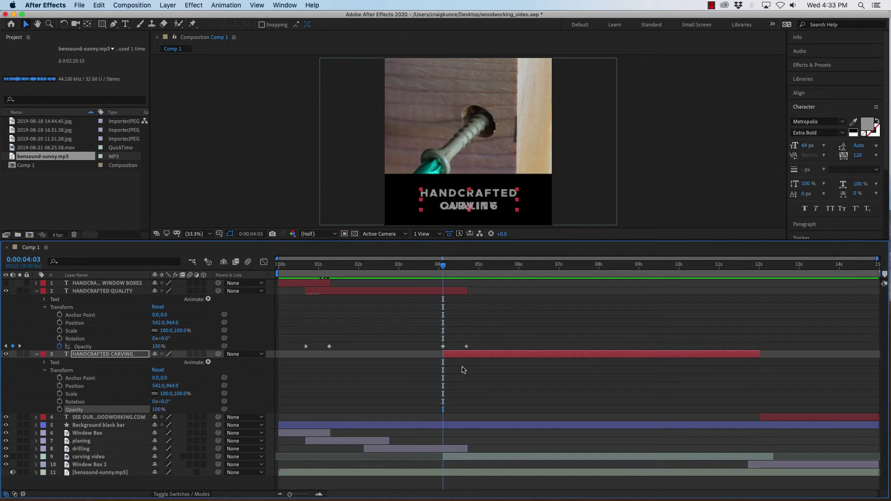
{"action": "key", "text": "super+v"}
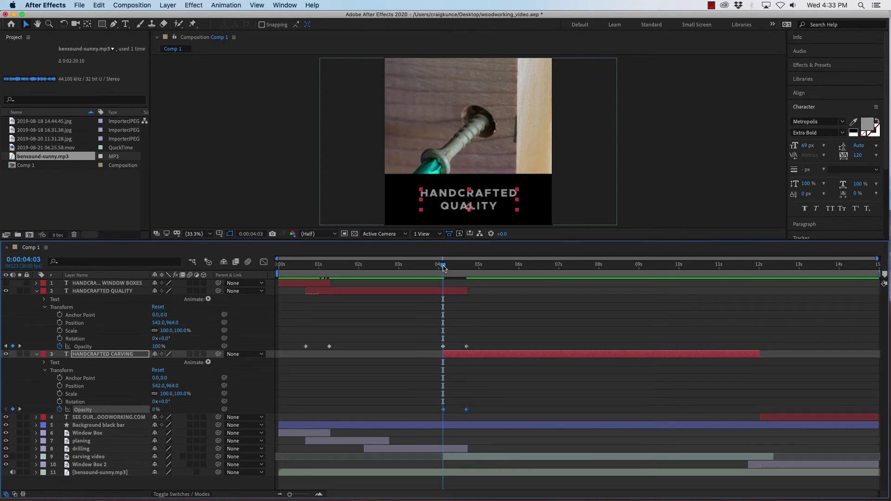
Overlap the last two text layers by starting the SEE OUR HANDCRAFTED QUALITY layer at 0:00:11:22 and ending HANDCRAFTED CARVING at 0:00:12:10.
{"action": "left_click_drag", "start_coordinate": [443, 267], "coordinate": [760, 284]}
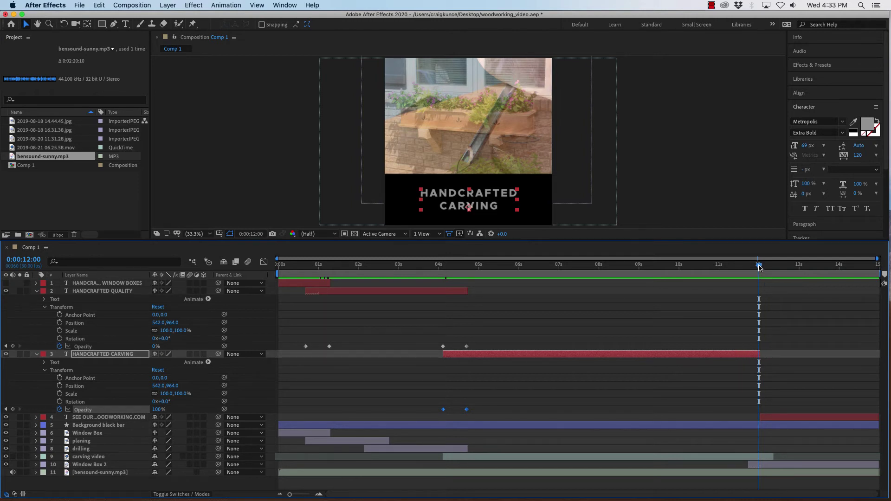
{"action": "left_click_drag", "start_coordinate": [759, 268], "coordinate": [760, 269]}
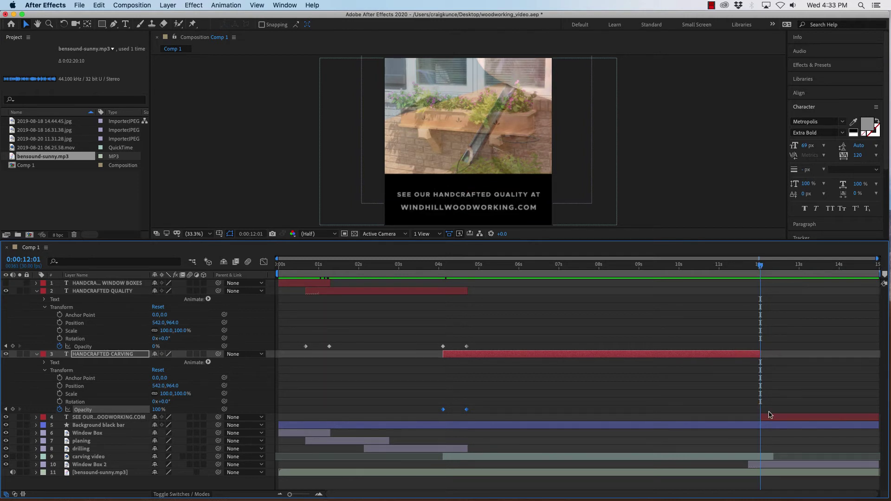
{"action": "left_click_drag", "start_coordinate": [760, 268], "coordinate": [750, 269]}
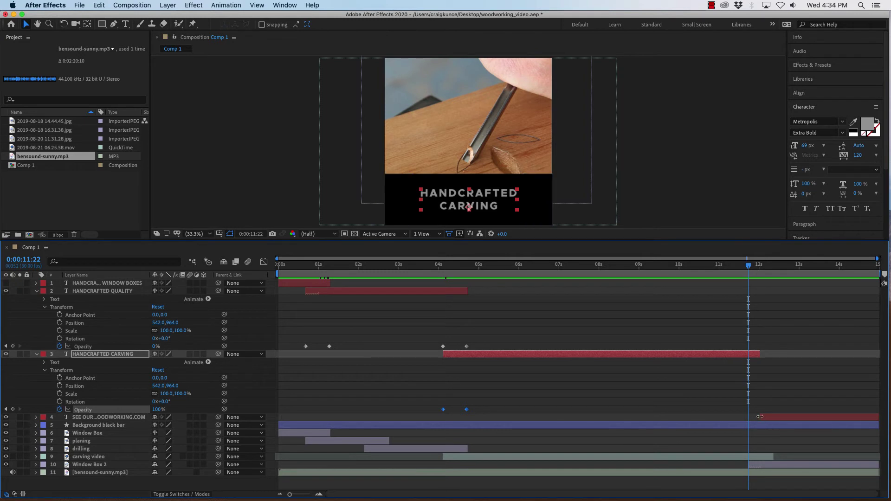
{"action": "left_click_drag", "start_coordinate": [759, 417], "coordinate": [751, 416]}
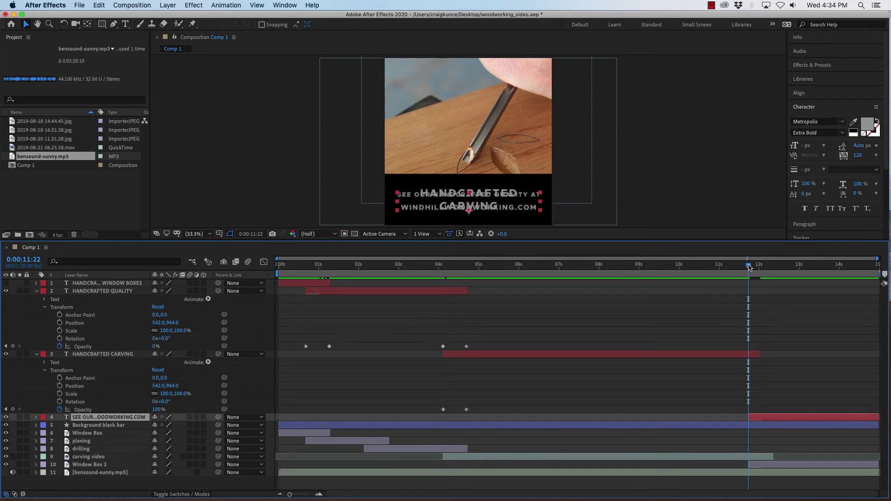
{"action": "left_click_drag", "start_coordinate": [750, 268], "coordinate": [771, 269]}
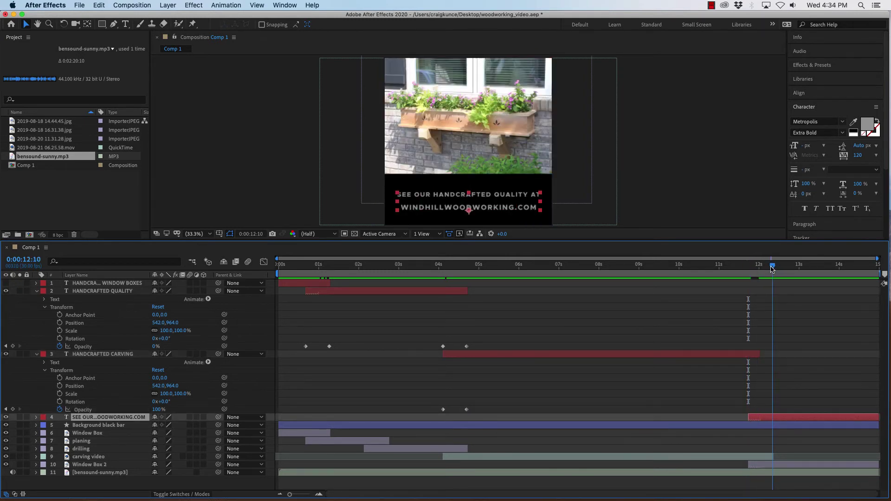
{"action": "left_click_drag", "start_coordinate": [760, 355], "coordinate": [767, 354]}
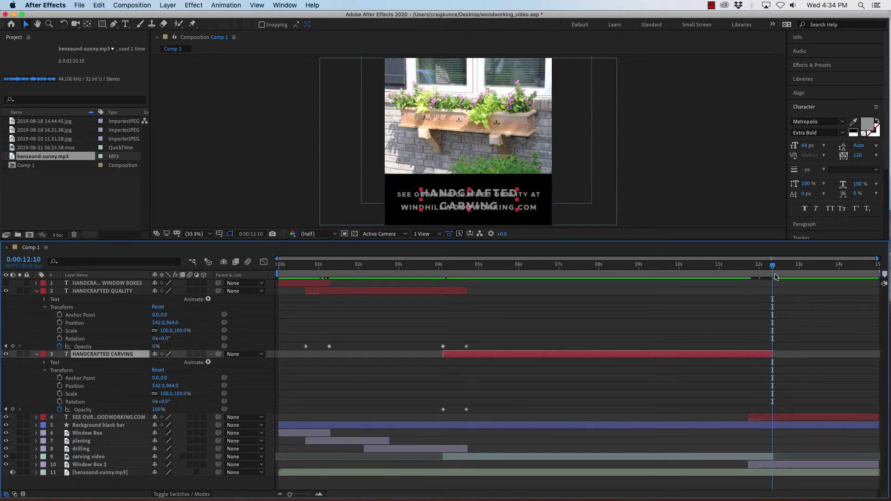
Copy the HANDCRAFTED QUALITY layer's two fade-out Opacity keyframes onto the HANDCRAFTED CARVING layer at 0:00:11:22.
{"action": "left_click_drag", "start_coordinate": [773, 268], "coordinate": [752, 273]}
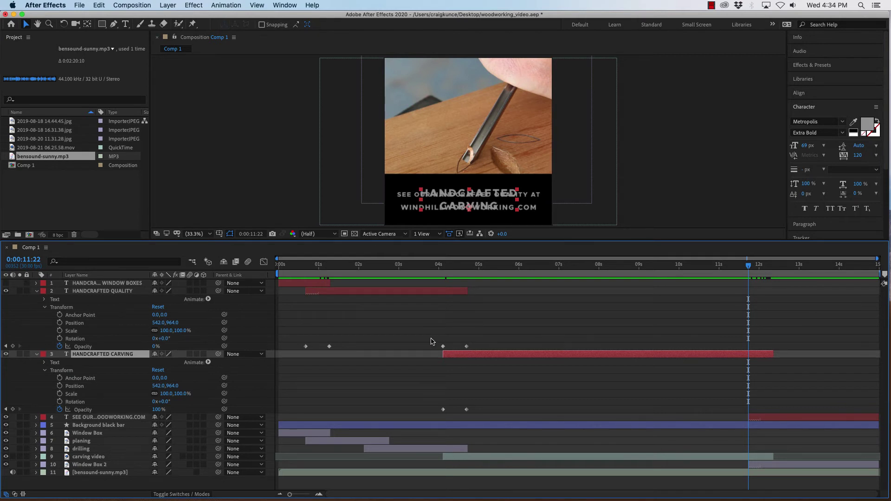
{"action": "left_click_drag", "start_coordinate": [431, 339], "coordinate": [478, 349]}
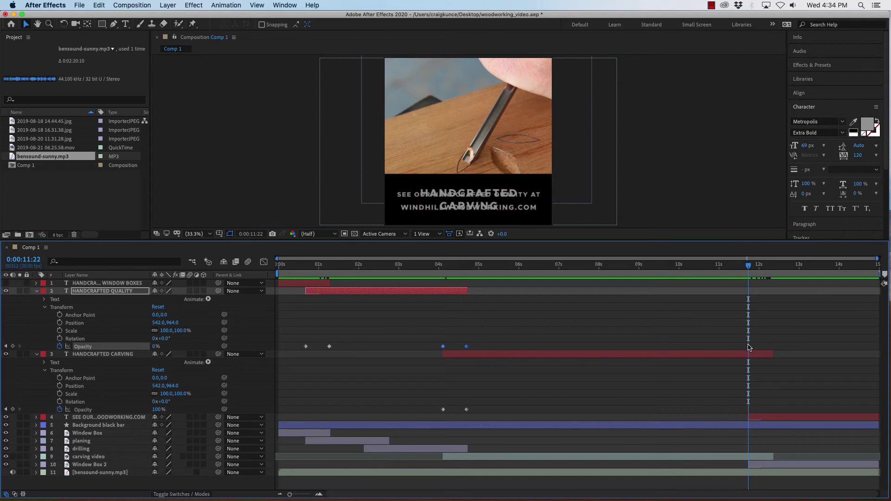
{"action": "left_click", "coordinate": [666, 409]}
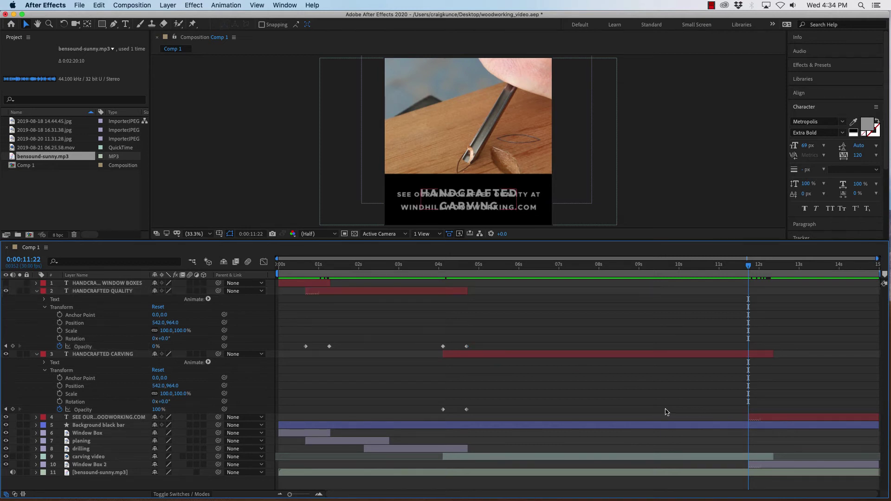
{"action": "left_click", "coordinate": [79, 410]}
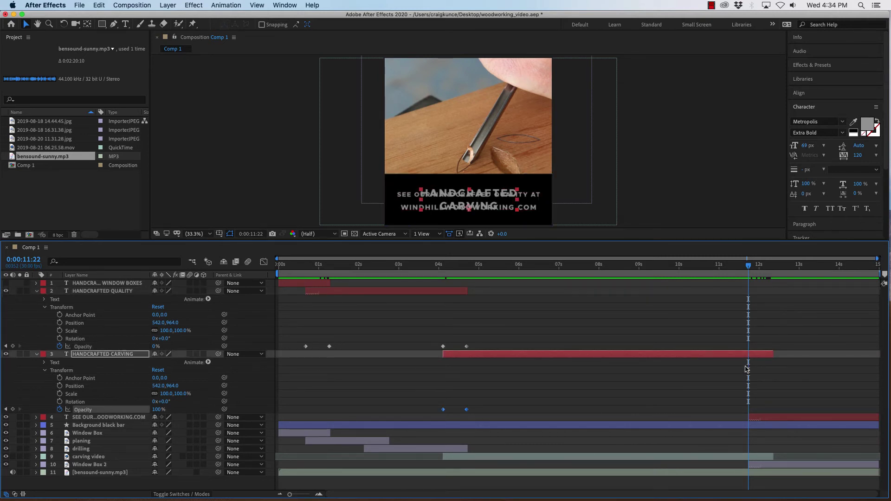
{"action": "key", "text": "super+c"}
{"action": "key", "text": "super+v"}
Copy the HANDCRAFTED CARVING layer's two fade-in Opacity keyframes onto the SEE OUR HANDCRAFTED QUALITY text layer at 0:00:11:22.
{"action": "left_click", "coordinate": [36, 418]}
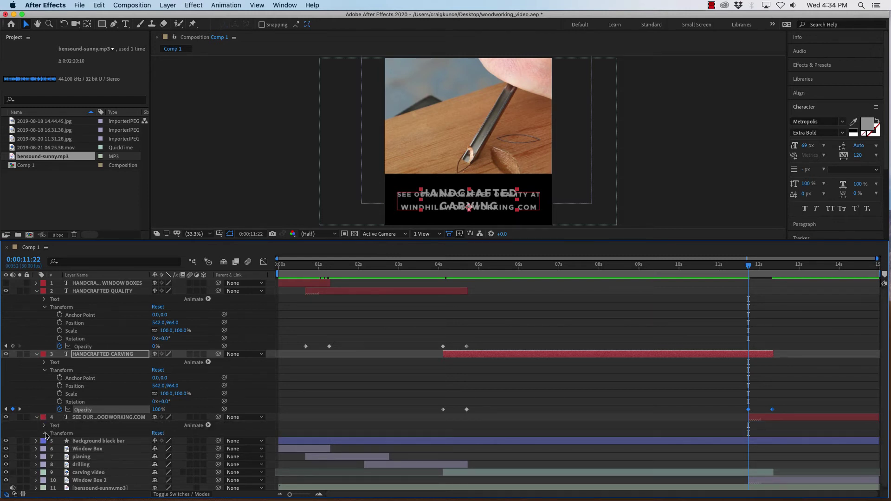
{"action": "left_click", "coordinate": [45, 433]}
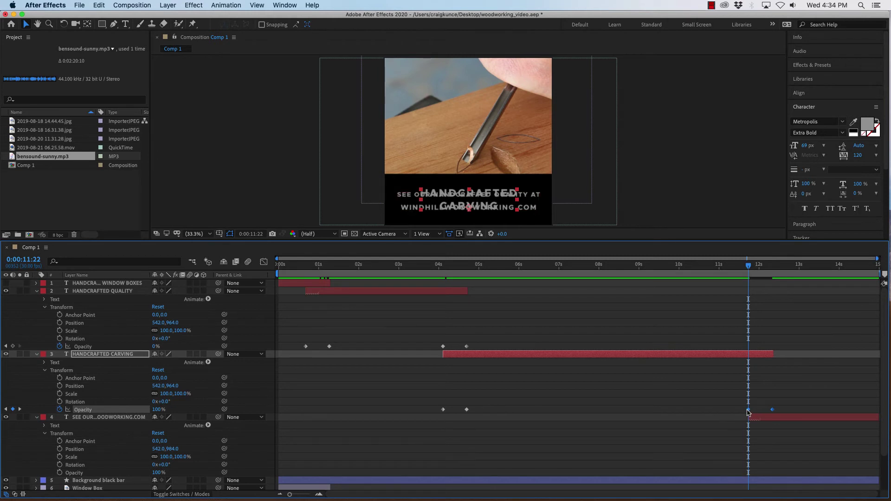
{"action": "left_click", "coordinate": [774, 421]}
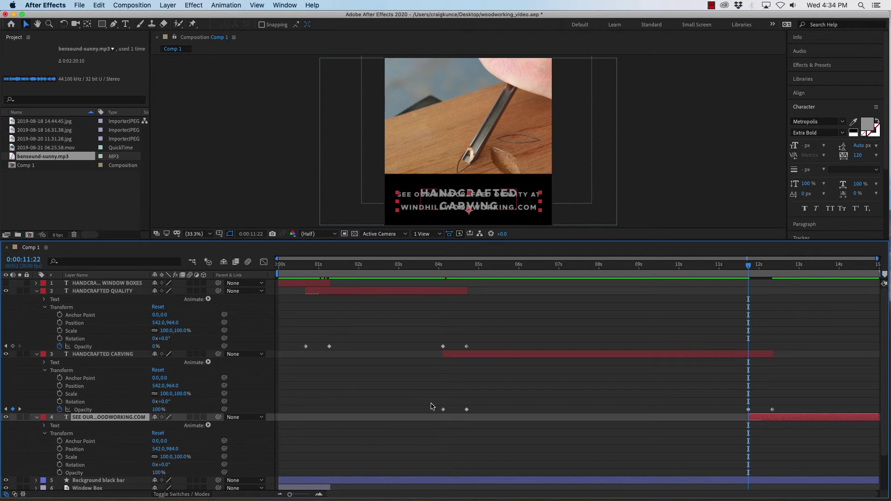
{"action": "left_click_drag", "start_coordinate": [431, 403], "coordinate": [479, 412]}
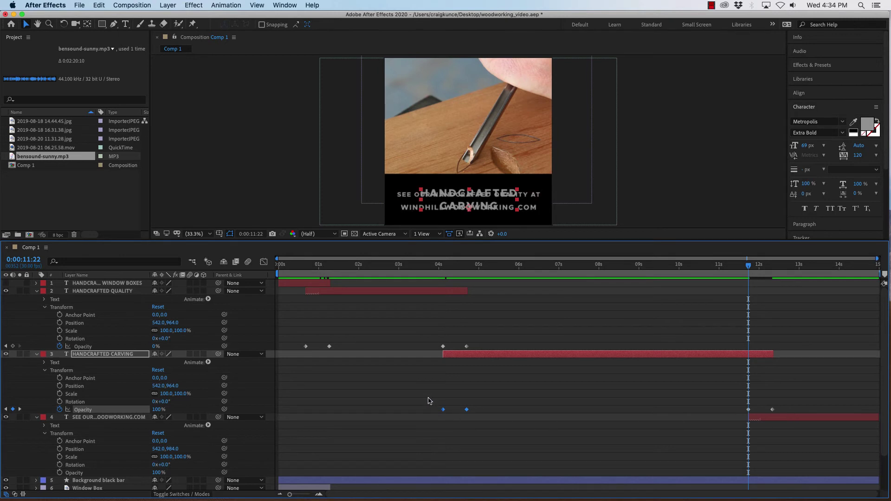
{"action": "left_click_drag", "start_coordinate": [427, 401], "coordinate": [477, 415]}
{"action": "left_click", "coordinate": [770, 420]}
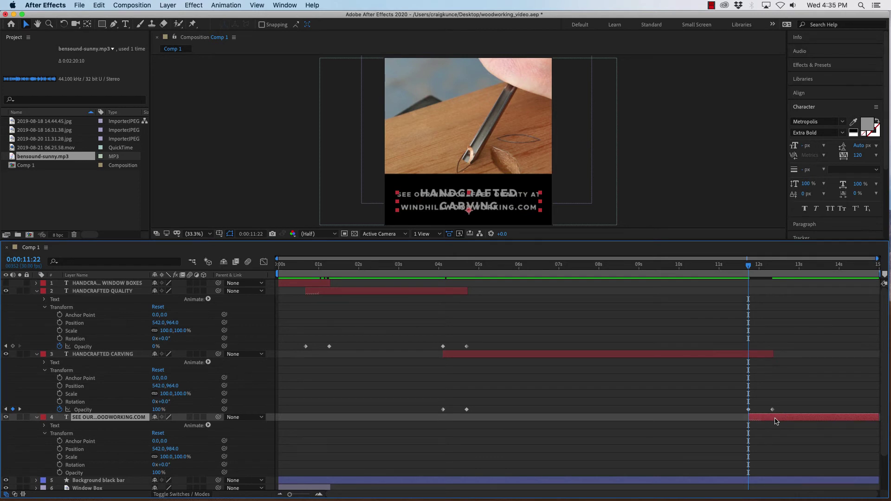
{"action": "key", "text": "super+v"}
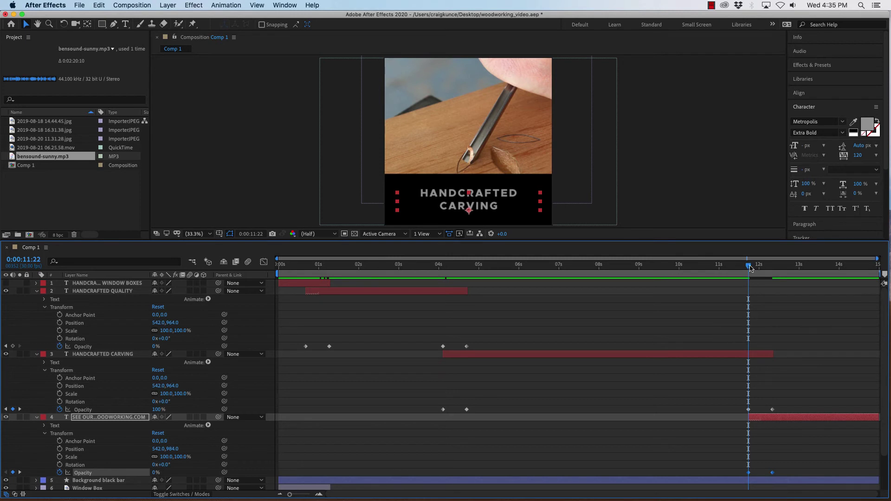
Scrub through the last text crossfade to 0:00:14:29 and collapse the properties of the three expanded text layers.
{"action": "left_click_drag", "start_coordinate": [747, 268], "coordinate": [888, 290]}
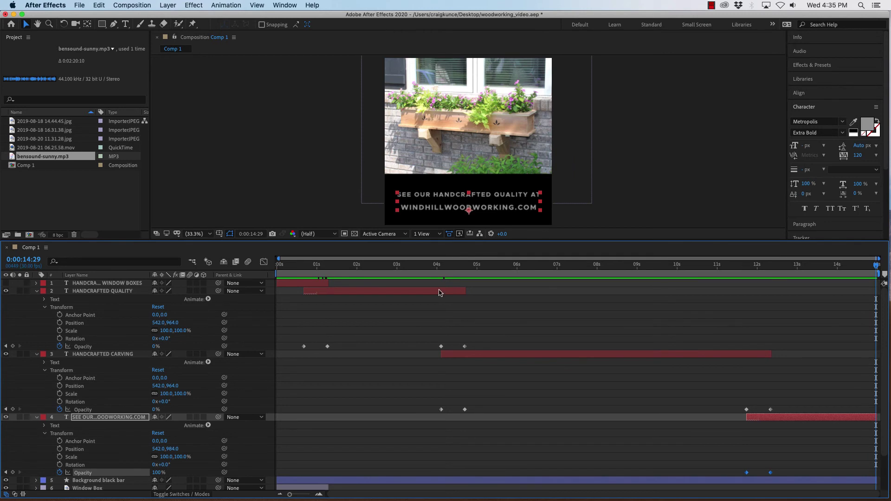
{"action": "left_click", "coordinate": [36, 291]}
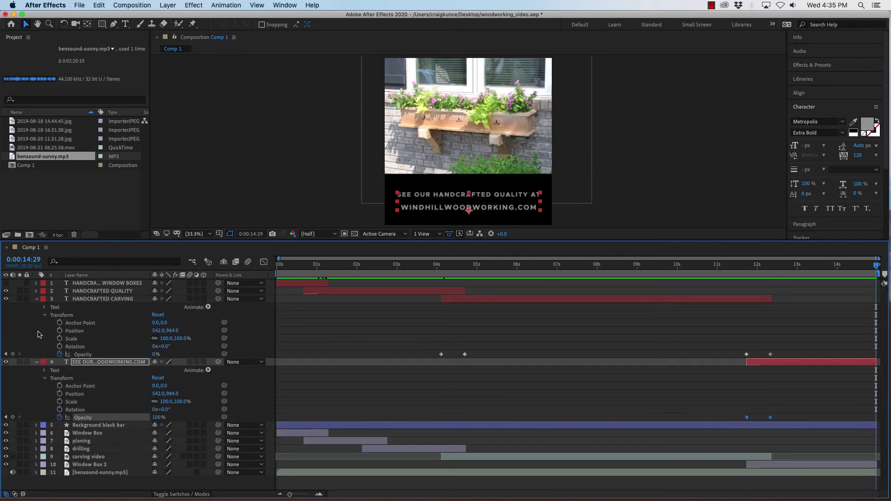
{"action": "left_click", "coordinate": [37, 299]}
{"action": "left_click", "coordinate": [37, 307]}
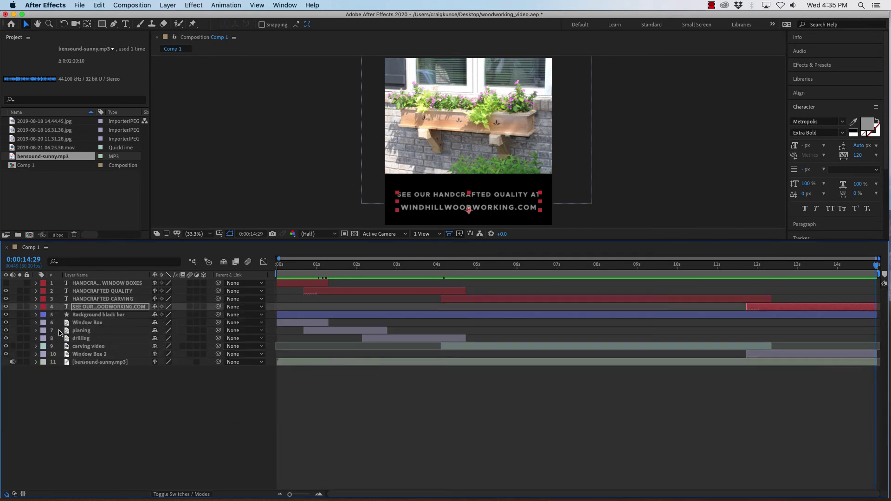
Set a first Audio Levels keyframe on the bensound-sunny.mp3 layer at 0:00:13:15.
{"action": "left_click", "coordinate": [82, 363]}
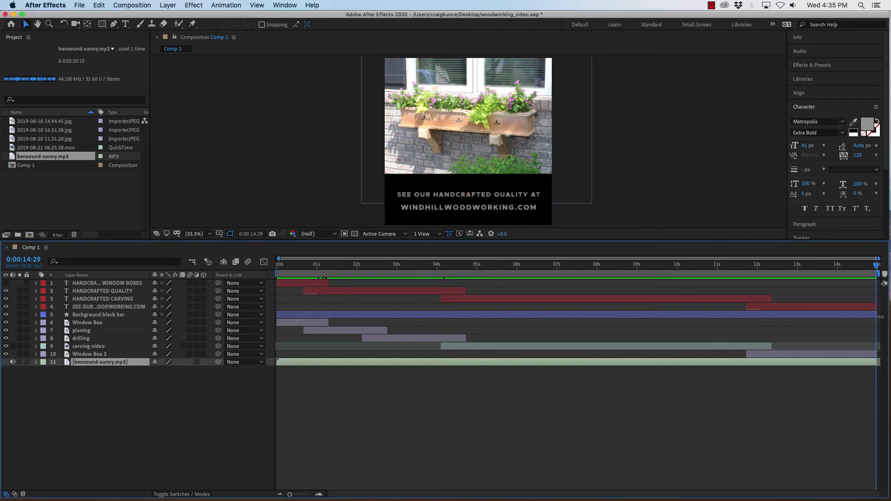
{"action": "left_click", "coordinate": [36, 362]}
{"action": "left_click", "coordinate": [45, 371]}
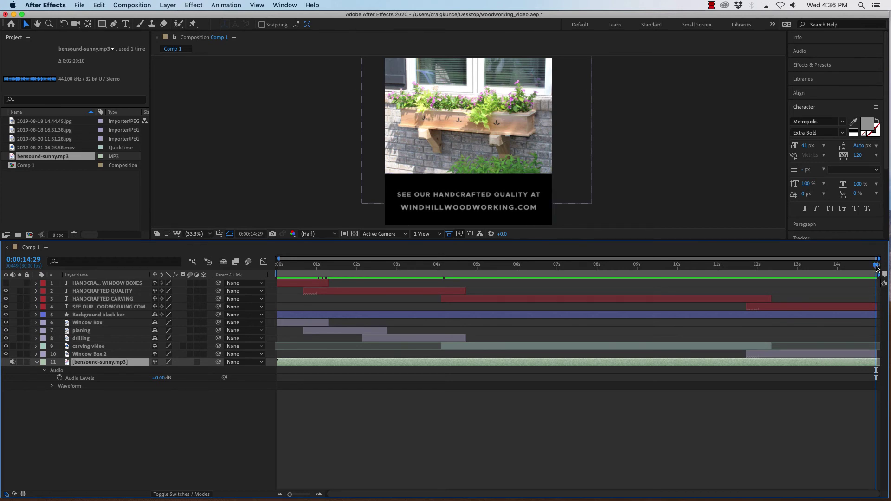
{"action": "left_click_drag", "start_coordinate": [876, 267], "coordinate": [838, 266]}
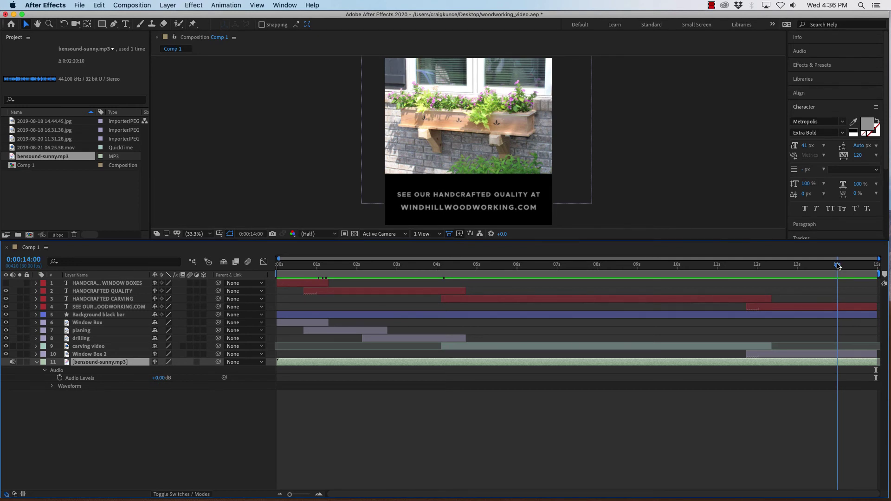
{"action": "left_click_drag", "start_coordinate": [837, 266], "coordinate": [818, 265]}
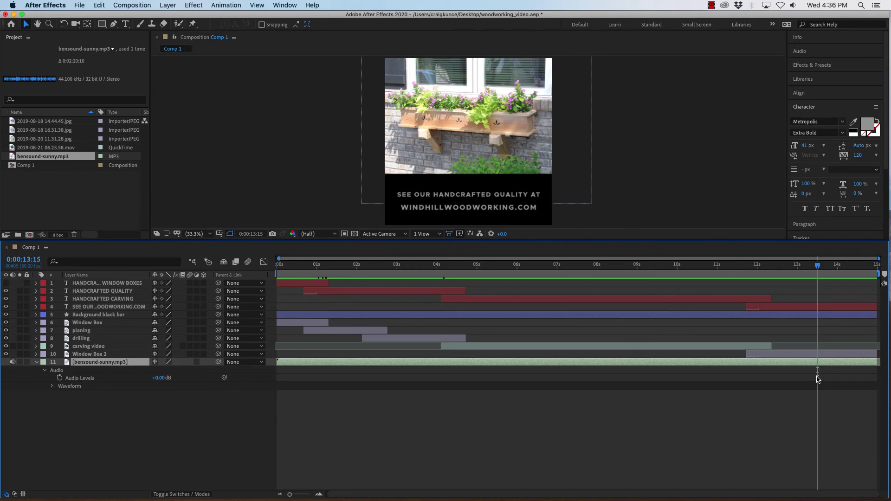
{"action": "left_click", "coordinate": [59, 379]}
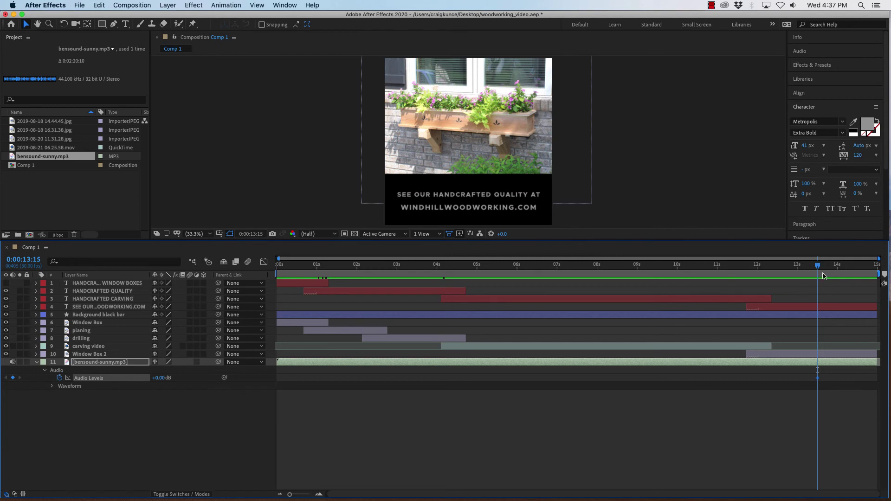
Add a second Audio Levels keyframe to the music layer at 0:00:14:29 and lower its level to about -43 dB.
{"action": "left_click_drag", "start_coordinate": [817, 268], "coordinate": [875, 271]}
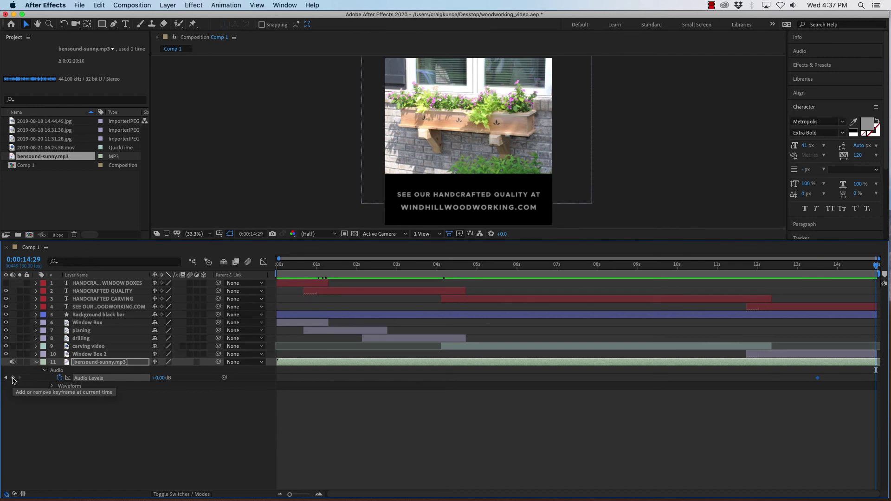
{"action": "left_click", "coordinate": [13, 378]}
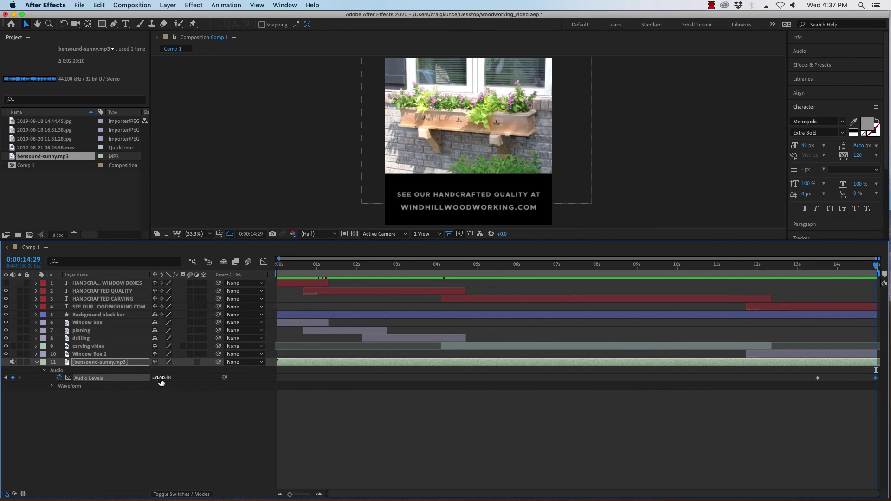
{"action": "left_click_drag", "start_coordinate": [160, 380], "coordinate": [144, 388]}
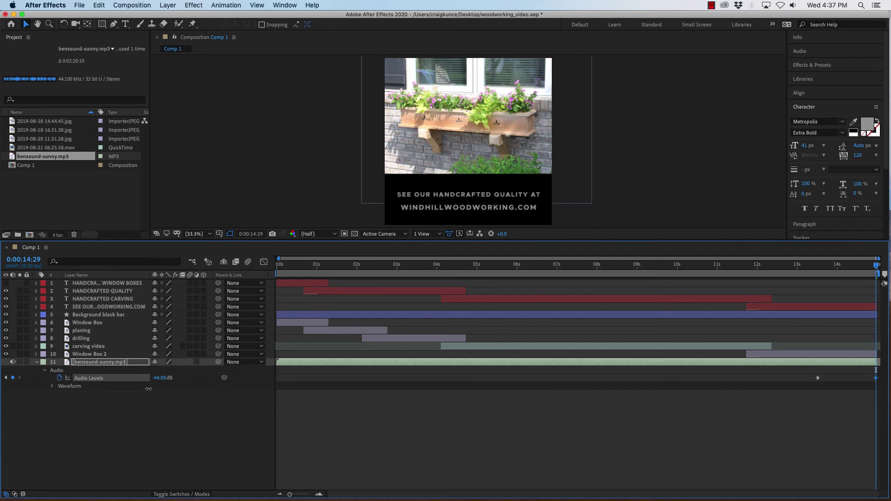
{"action": "left_click_drag", "start_coordinate": [149, 388], "coordinate": [149, 388]}
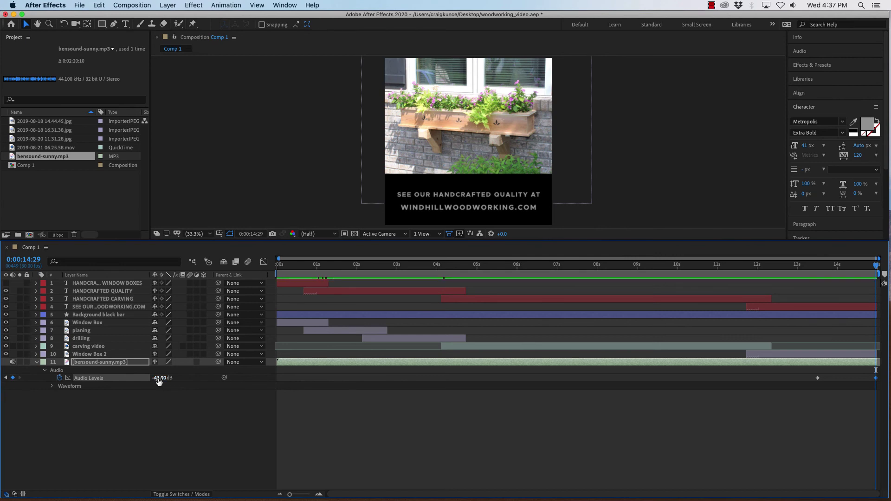
Set the music layer's Audio Levels keyframe at 0:00:14:29 to -44 dB and save the project.
{"action": "left_click", "coordinate": [159, 379]}
{"action": "type", "text": "-44"}
{"action": "key", "text": "Return"}
{"action": "left_click_drag", "start_coordinate": [873, 268], "coordinate": [786, 264]}
{"action": "key", "text": "super+s"}
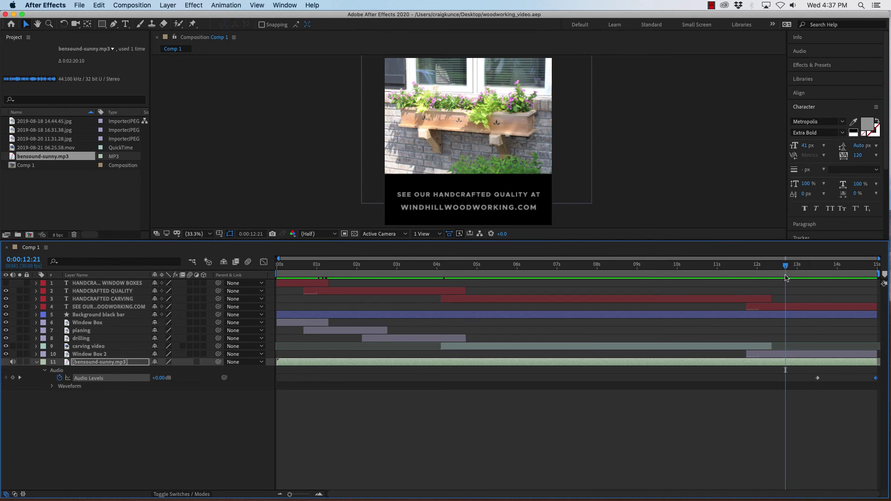
Play back the composition to check the crossfades and return the playhead to 0:00:00:00.
{"action": "left_click_drag", "start_coordinate": [785, 266], "coordinate": [751, 266]}
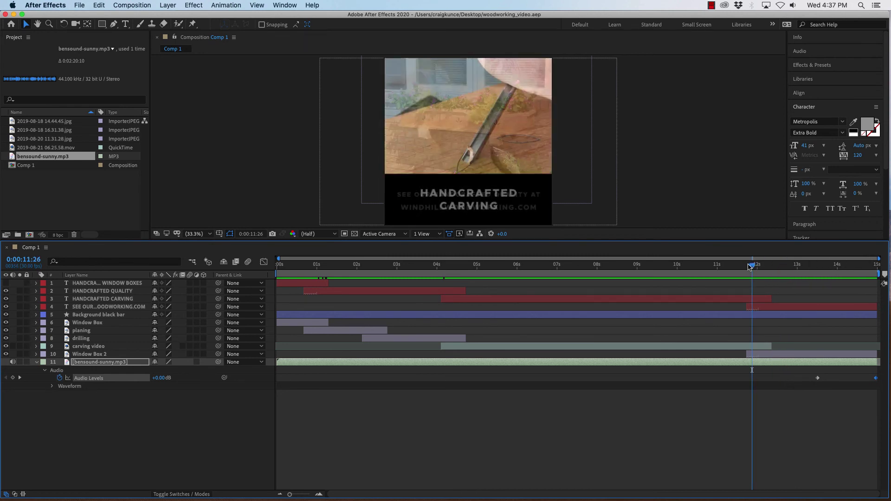
{"action": "key", "text": "space"}
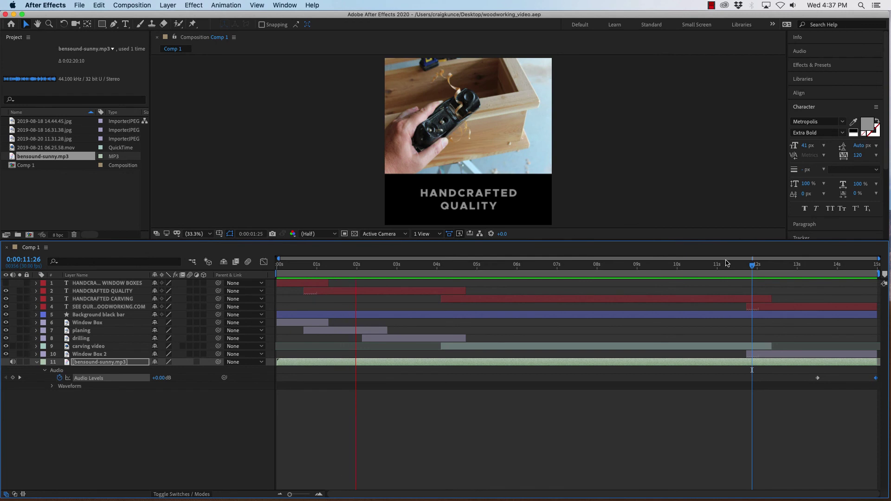
{"action": "left_click_drag", "start_coordinate": [752, 266], "coordinate": [278, 266]}
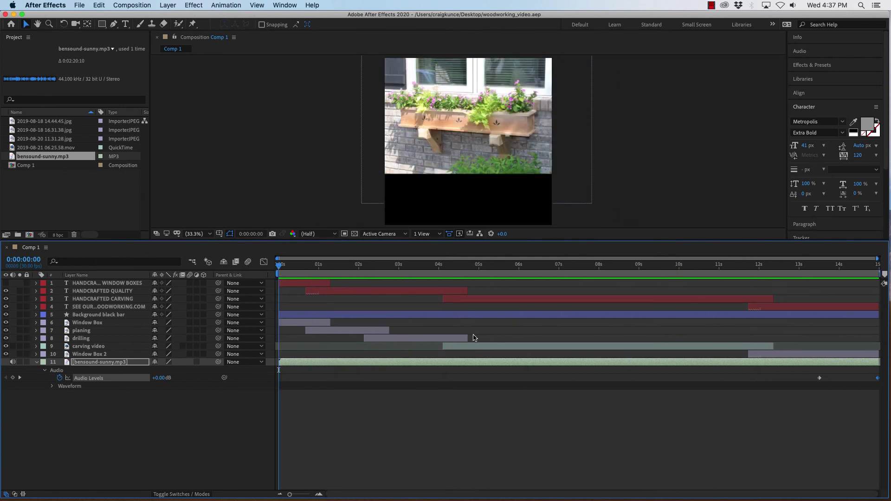
Collapse the music layer's properties and enlarge the composition viewer by shrinking the timeline area.
{"action": "left_click", "coordinate": [37, 363]}
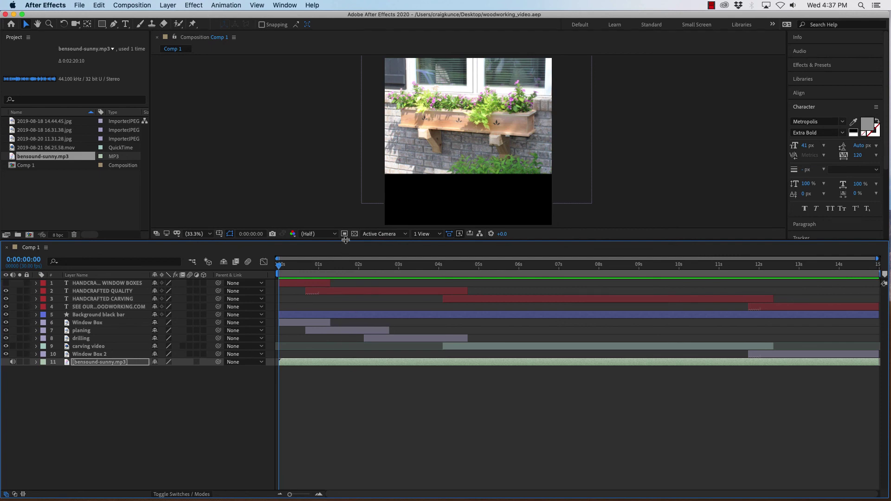
{"action": "left_click_drag", "start_coordinate": [345, 239], "coordinate": [354, 374]}
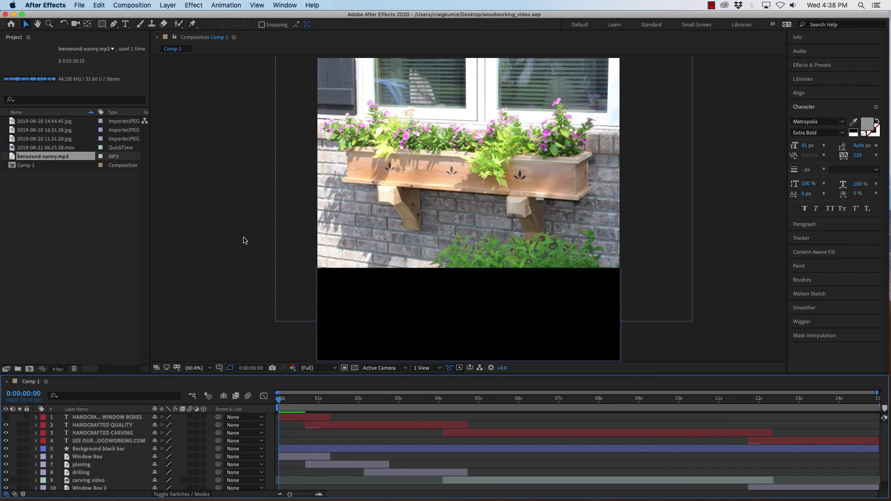
Make the HANDCRAFTED WINDOW BOXES text layer visible again and preview the whole composition from the start.
{"action": "left_click", "coordinate": [5, 417]}
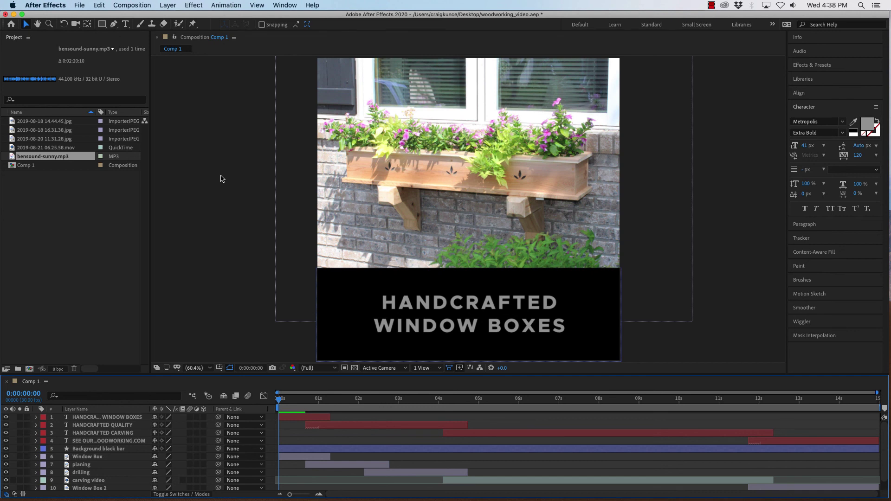
{"action": "key", "text": "space"}
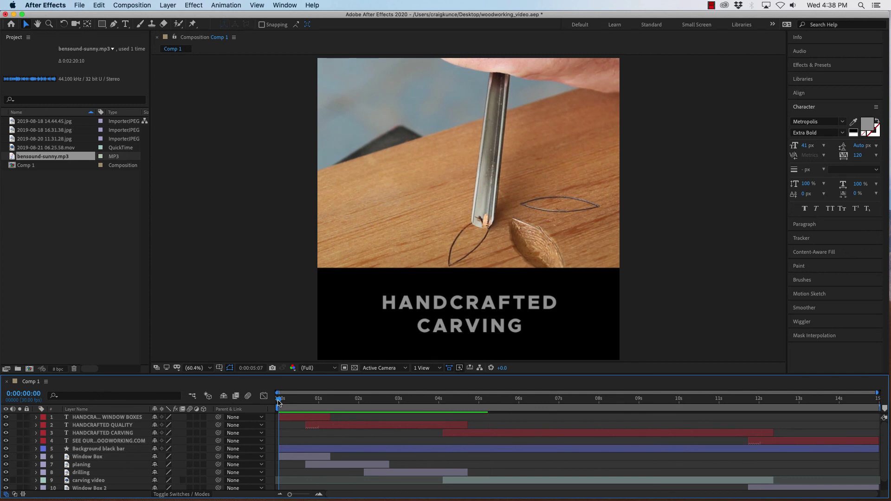
{"action": "left_click", "coordinate": [278, 402]}
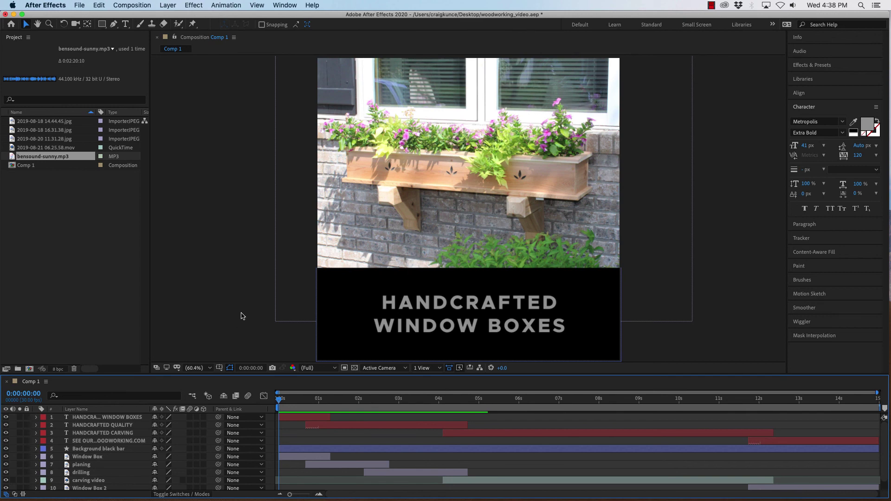
{"action": "key", "text": "space"}
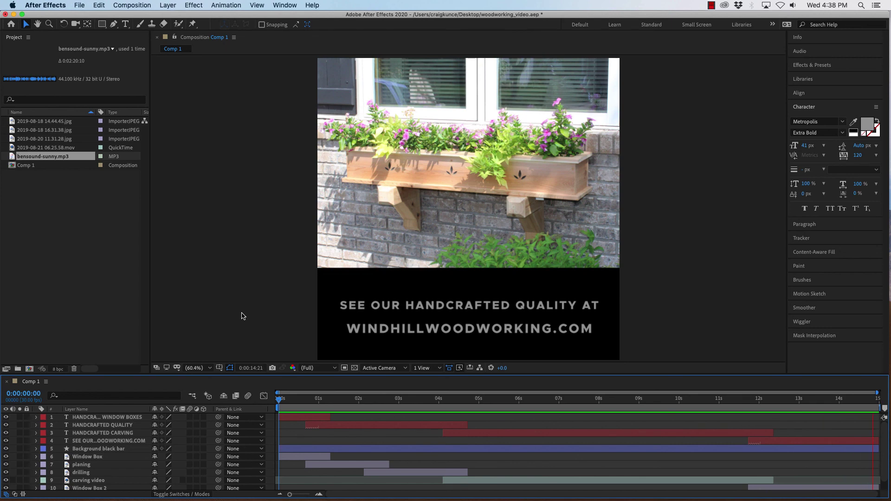
{"action": "key", "text": "space"}
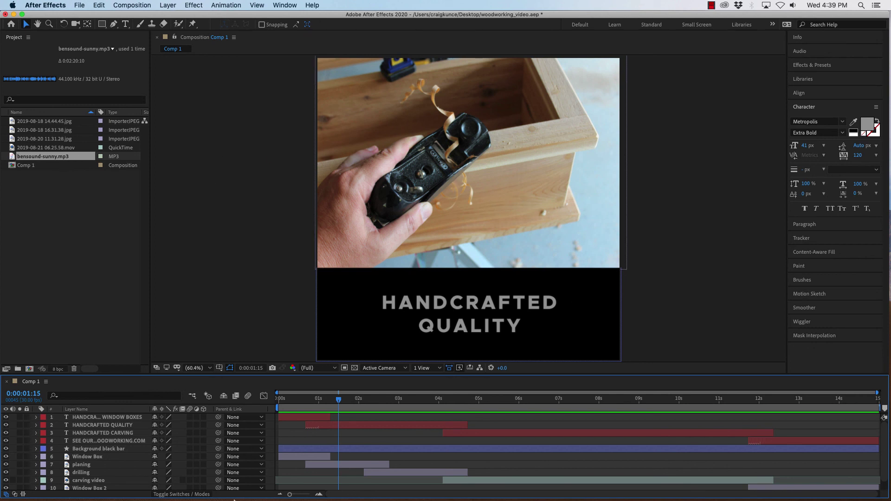
Switch to Media Encoder to look at its empty render queue, and return to After Effects.
{"action": "mouse_move", "coordinate": [231, 499]}
{"action": "left_click", "coordinate": [249, 487]}
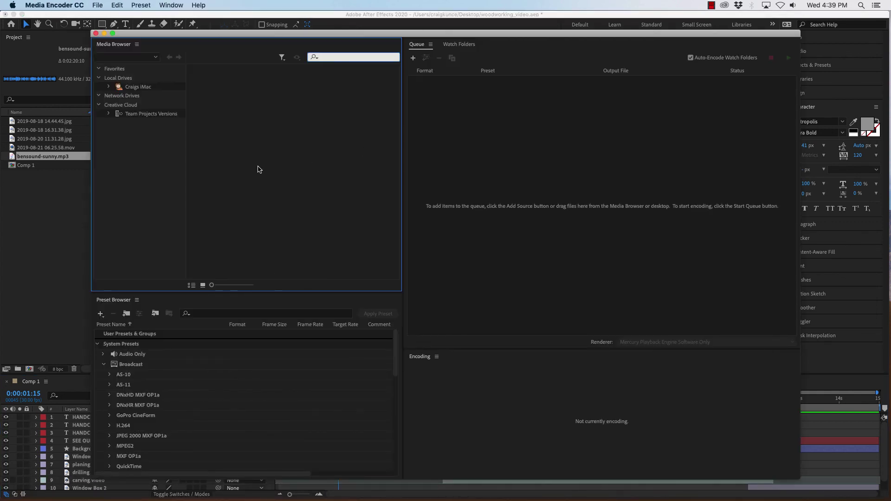
{"action": "left_click", "coordinate": [61, 18]}
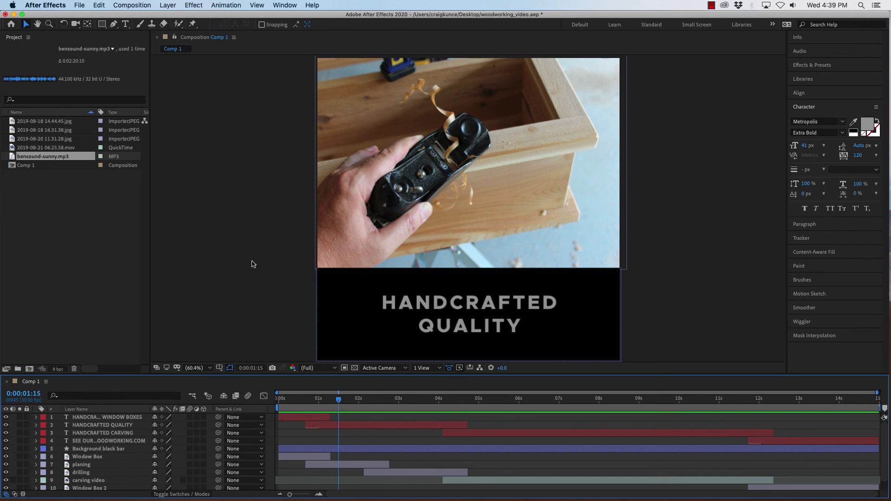
{"action": "scroll", "coordinate": [253, 264], "scroll_direction": "down", "scroll_amount": 3}
{"action": "scroll", "coordinate": [253, 264], "scroll_direction": "up", "scroll_amount": 2}
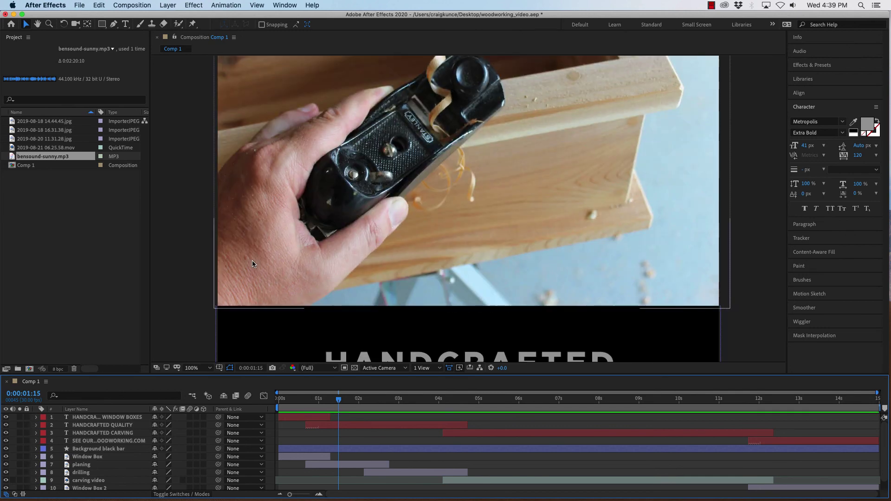
{"action": "scroll", "coordinate": [253, 264], "scroll_direction": "down", "scroll_amount": 2}
{"action": "scroll", "coordinate": [254, 264], "scroll_direction": "up", "scroll_amount": 1}
{"action": "scroll", "coordinate": [252, 264], "scroll_direction": "up", "scroll_amount": 1}
{"action": "scroll", "coordinate": [253, 264], "scroll_direction": "down", "scroll_amount": 1}
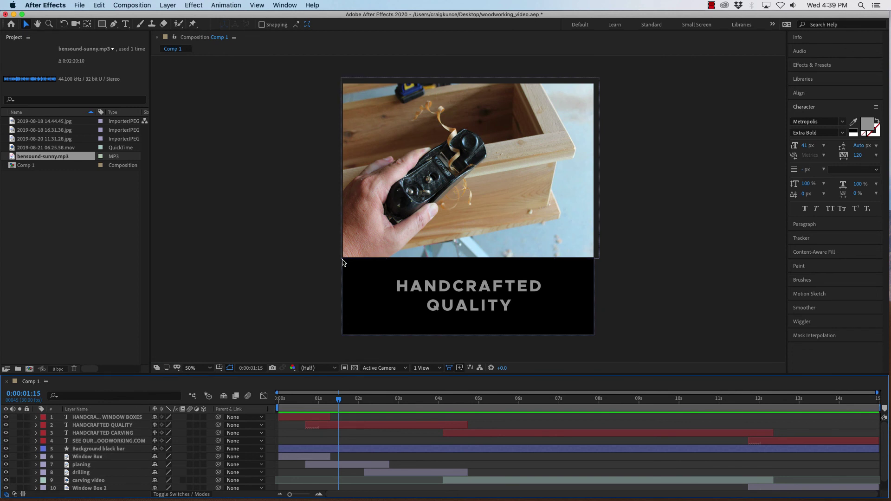
{"action": "left_click", "coordinate": [711, 6]}
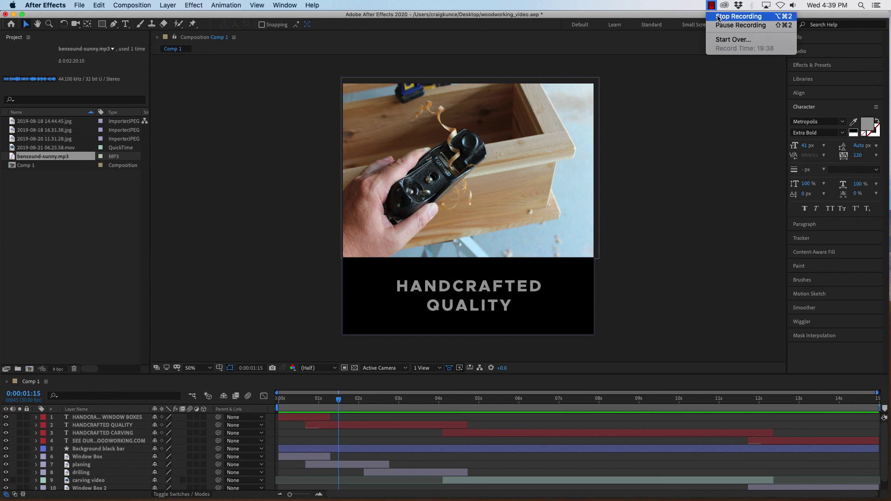